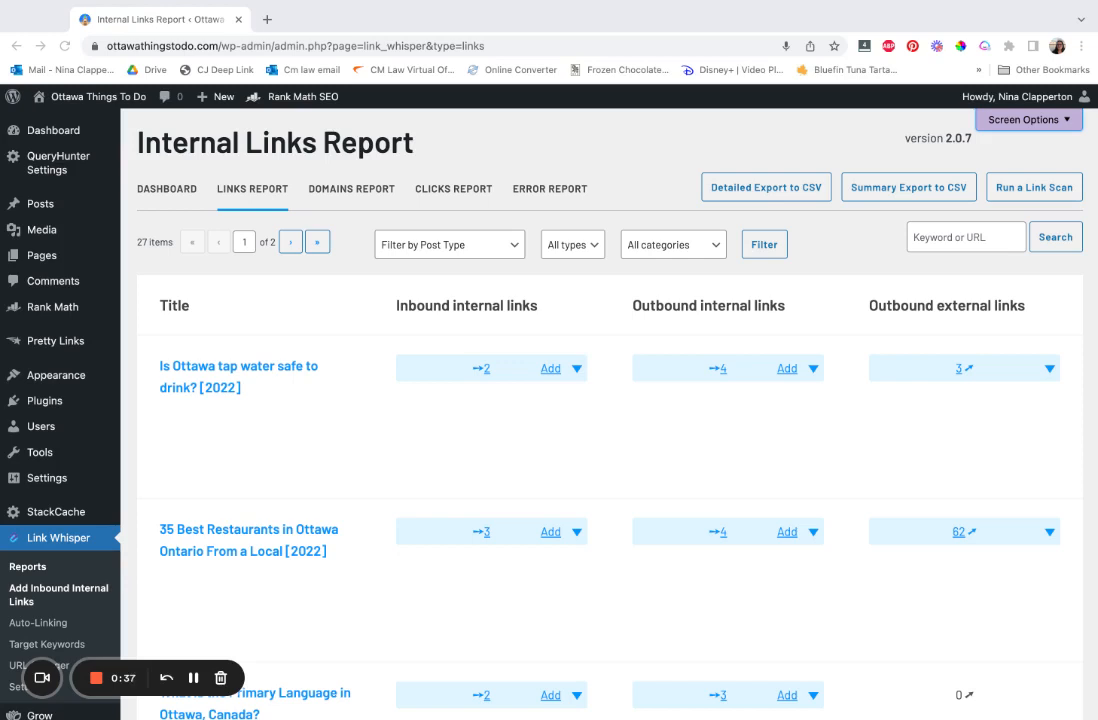
- Open the Link Whisper reports dashboard and bring up its report of orphaned posts
scroll(201, 338, "down", 2)
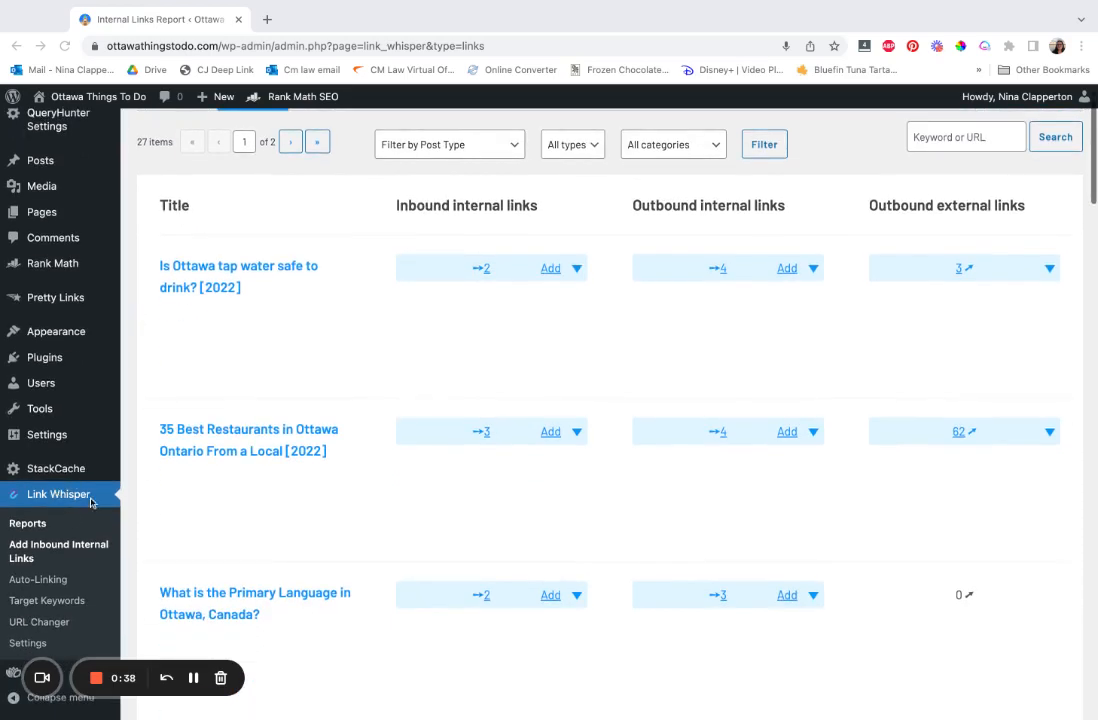
left_click(25, 522)
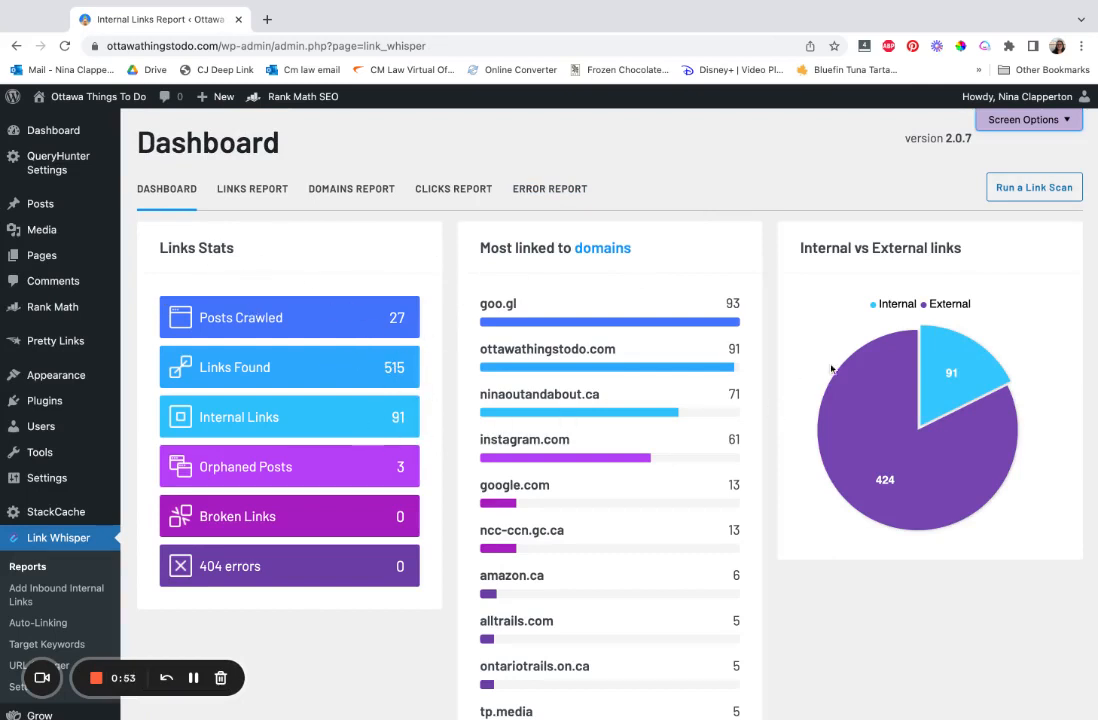
mouse_move(963, 360)
left_click(400, 466)
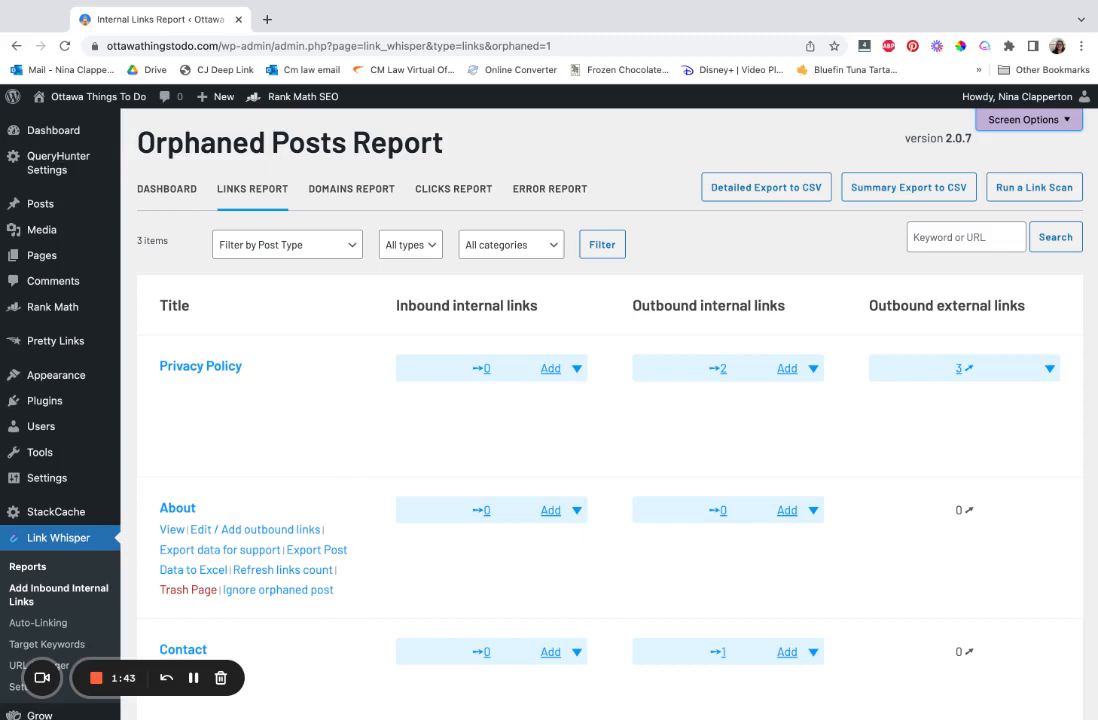
- Return to the Link Whisper dashboard and review its link statistics and most linked domains
left_click(180, 195)
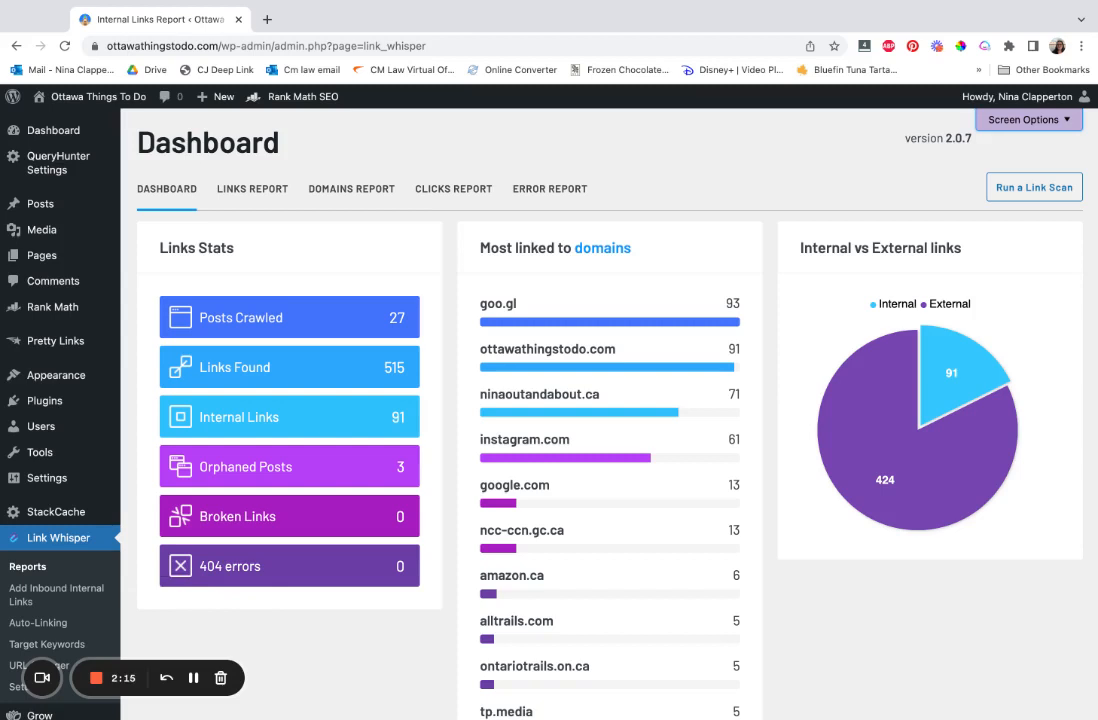
scroll(610, 400, "down", 2)
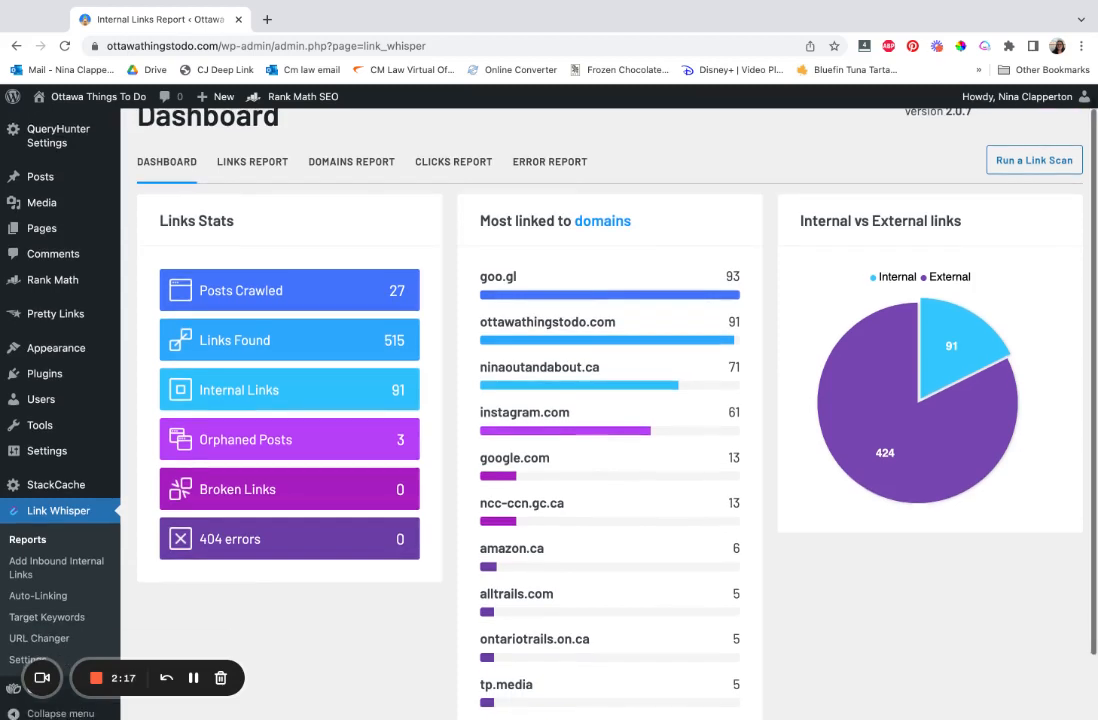
scroll(294, 314, "up", 2)
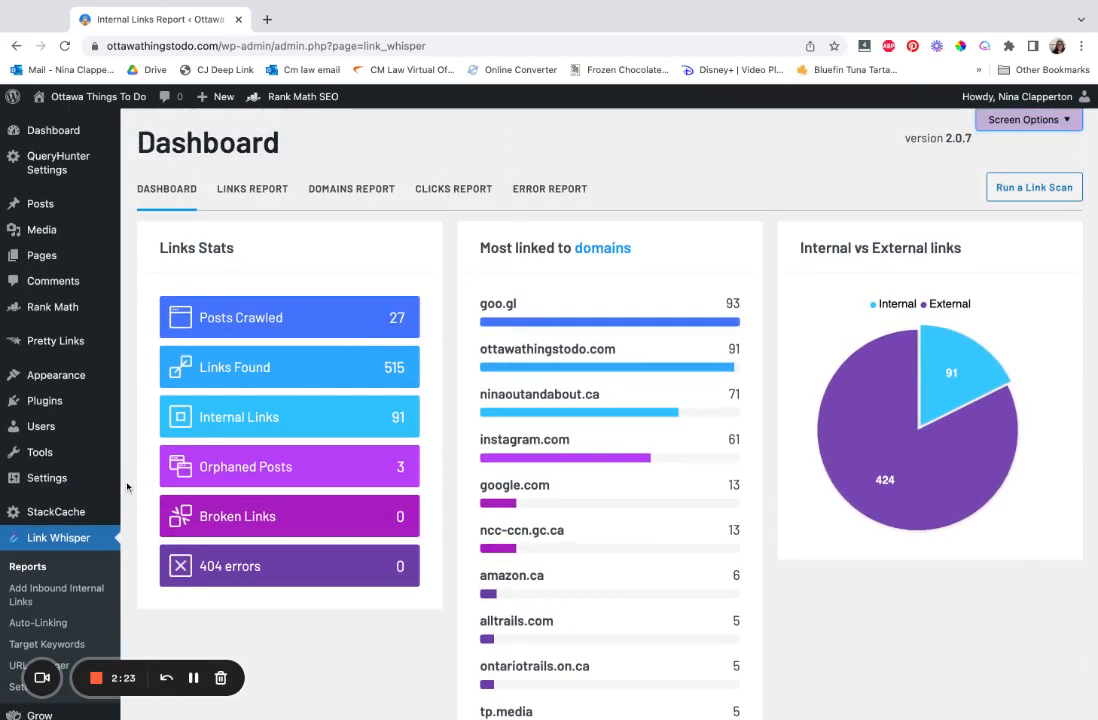
scroll(129, 471, "up", 2)
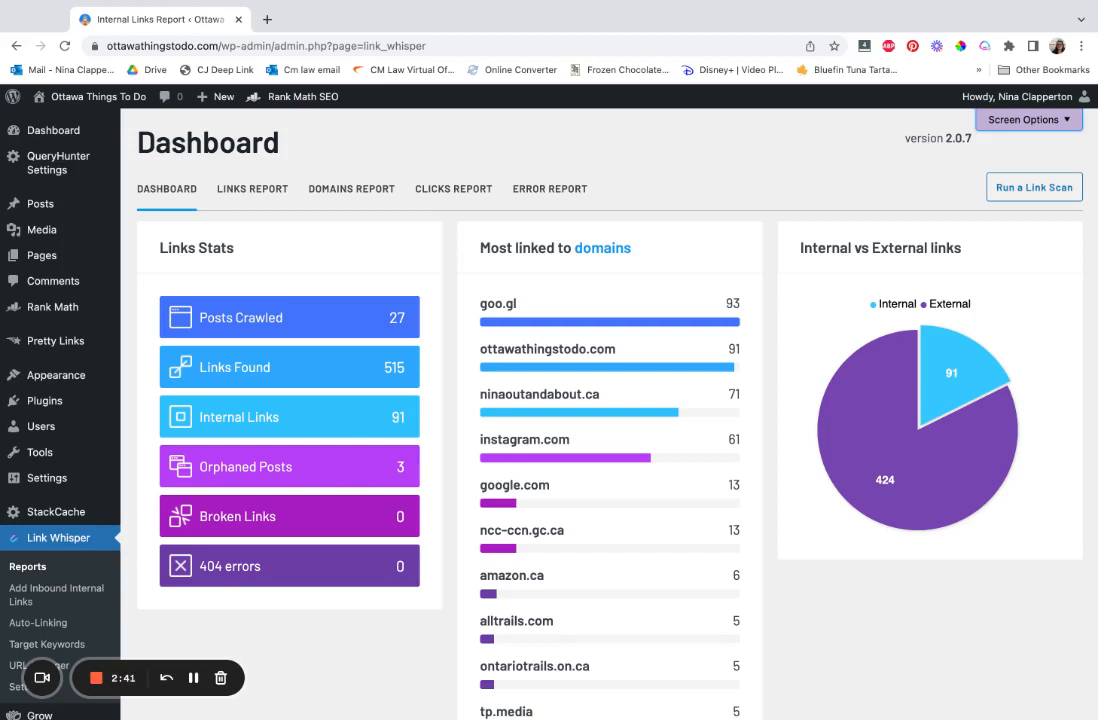
- From the inbound internal links report, open the inbound link suggestions for the post "60 Epic Things to Do in Ottawa in Summer [Local's Guide]"
left_click(56, 590)
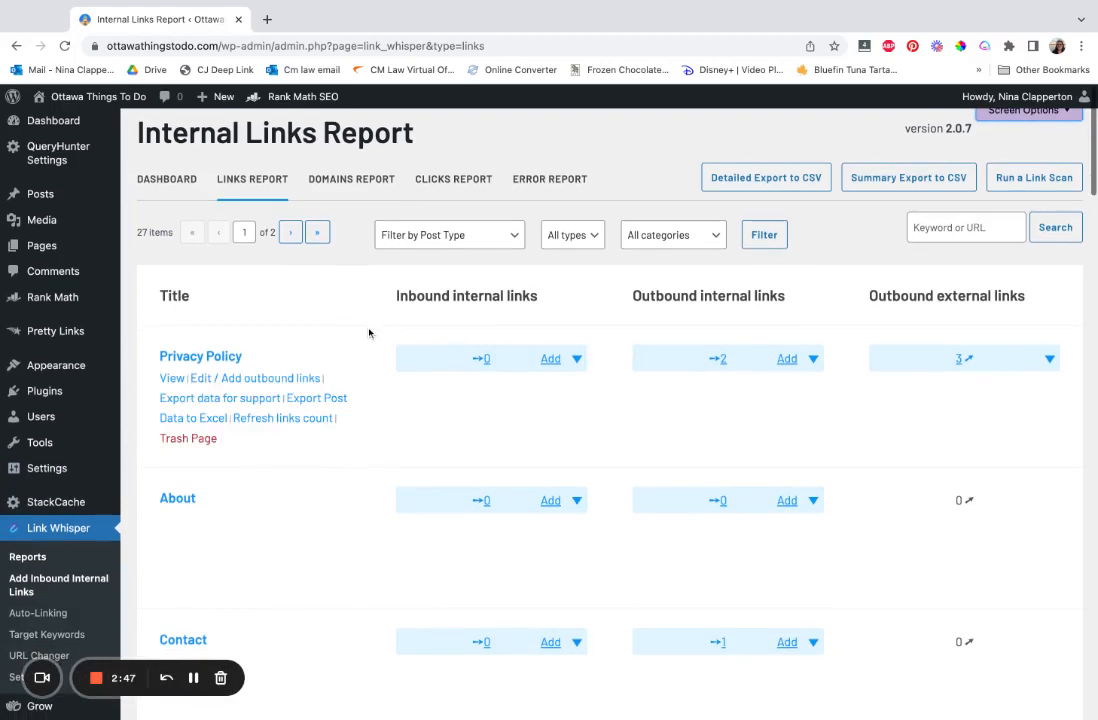
scroll(370, 330, "down", 3)
scroll(368, 333, "down", 6)
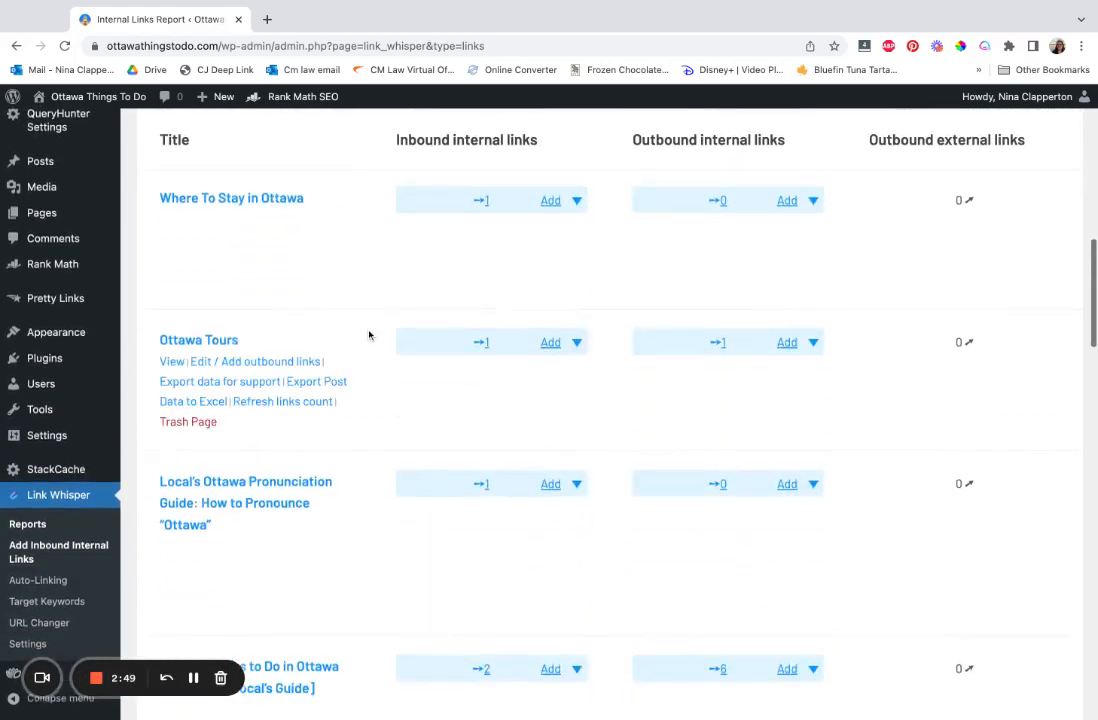
scroll(368, 333, "down", 2)
scroll(368, 335, "down", 1)
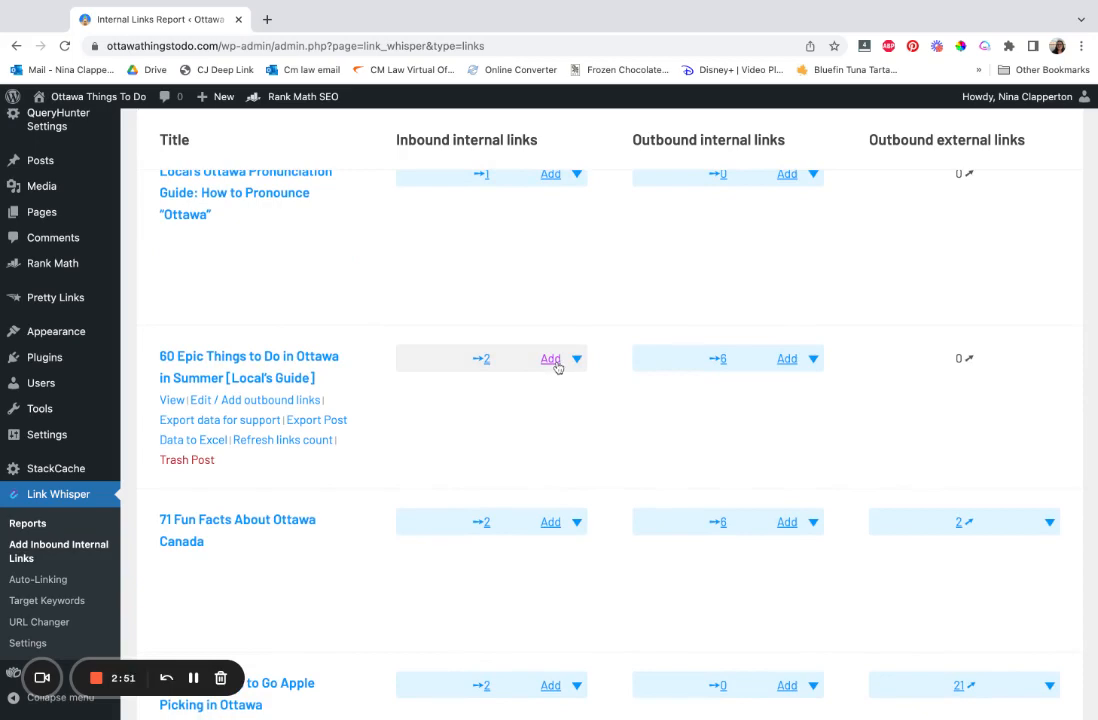
left_click(554, 361)
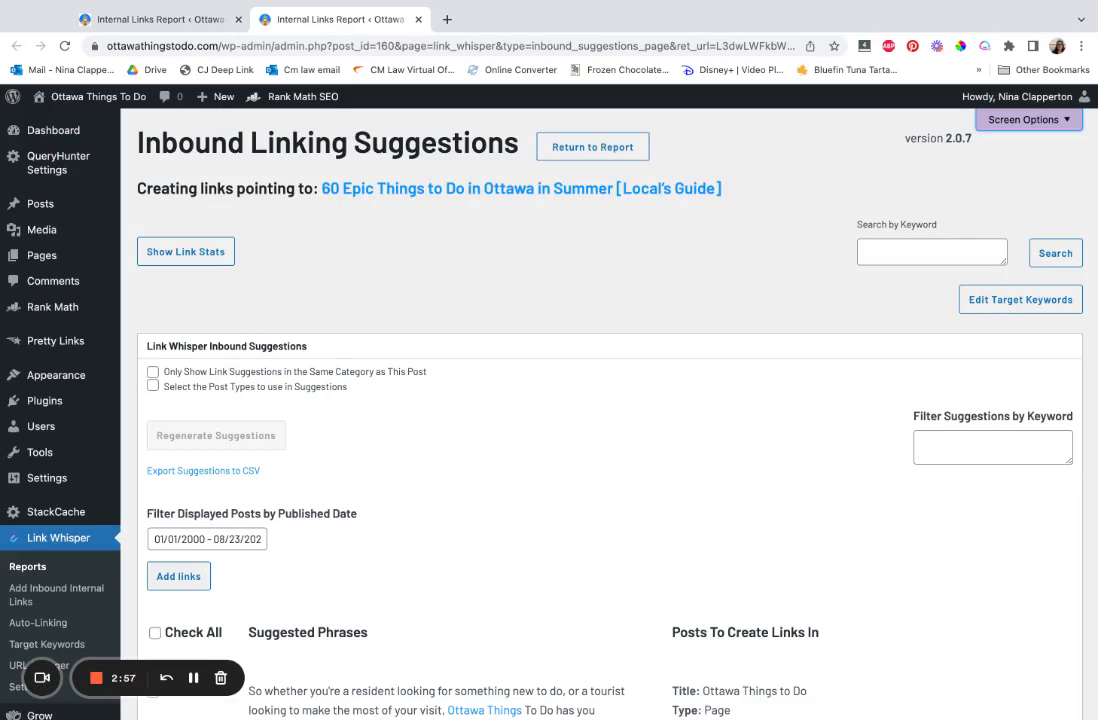
- Review the inbound suggestions and set them to show only posts in the same category, Things To Do
scroll(600, 450, "down", 4)
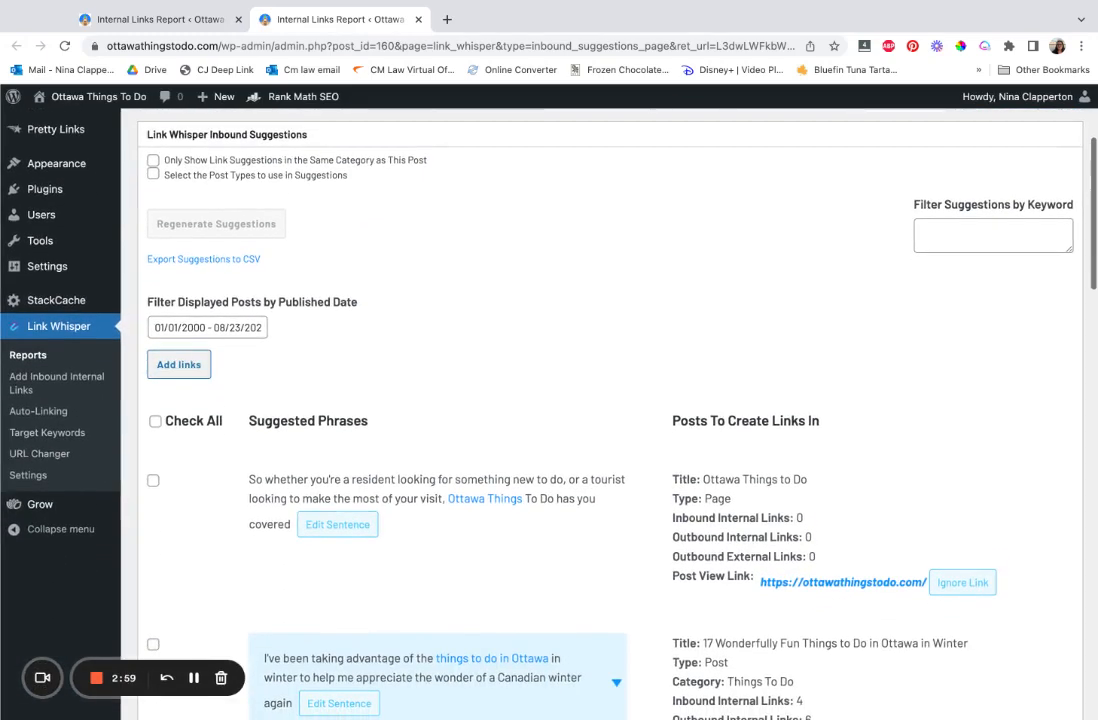
scroll(483, 211, "up", 4)
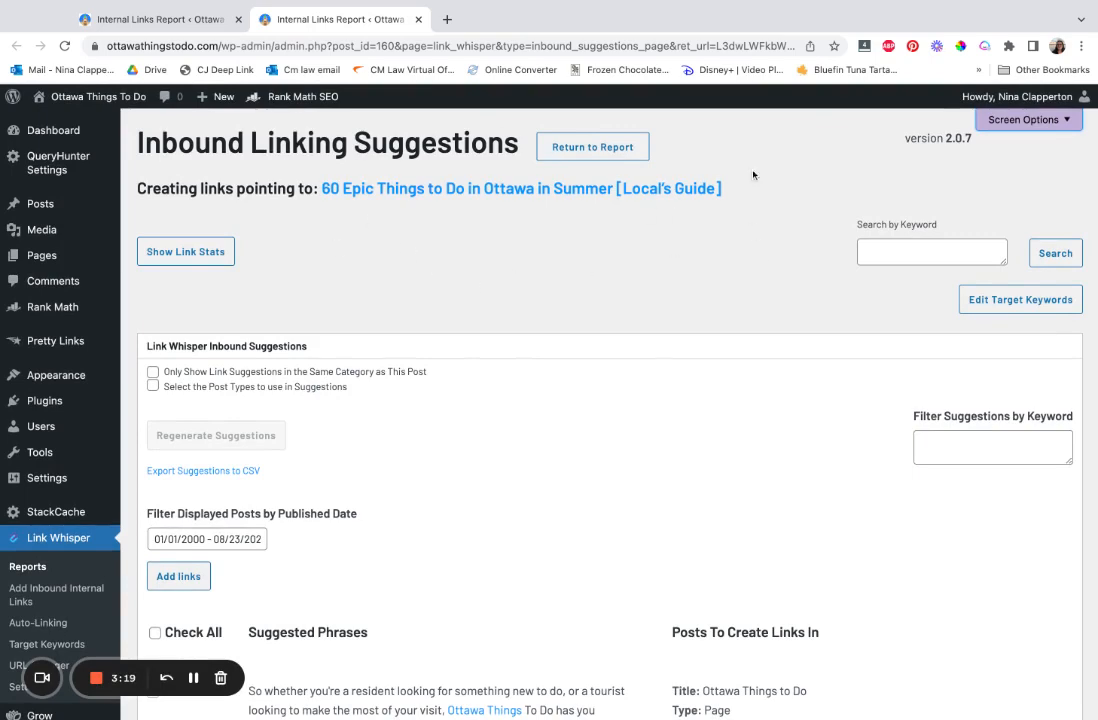
scroll(684, 510, "down", 2)
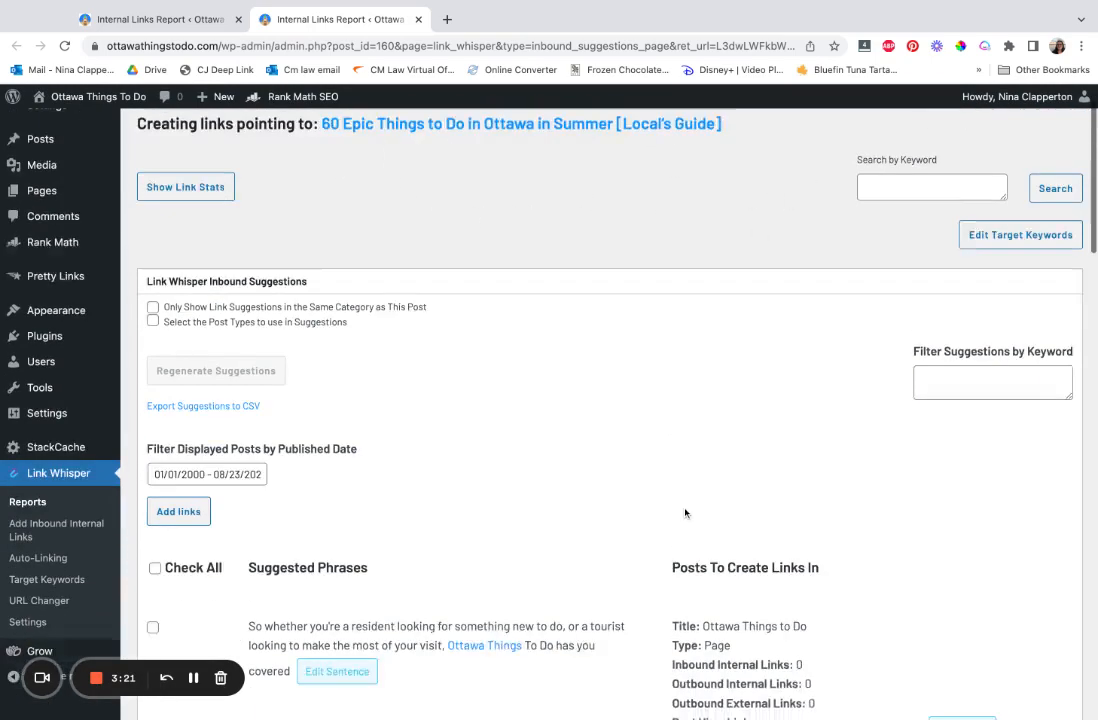
scroll(875, 549, "down", 3)
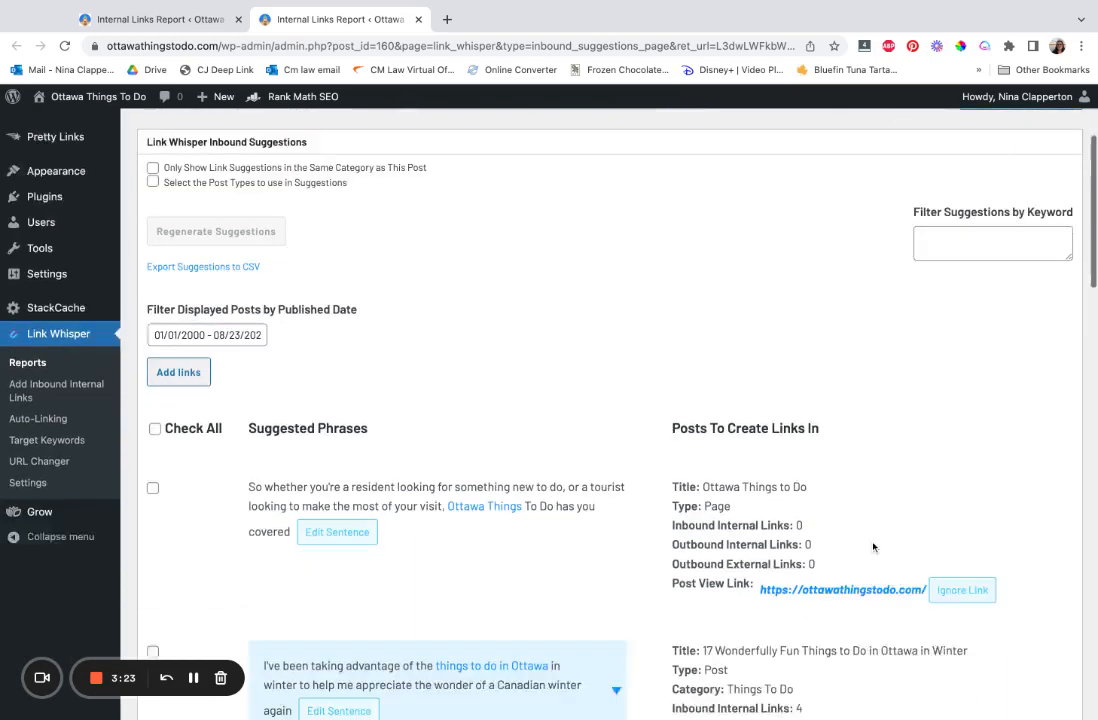
scroll(833, 429, "up", 5)
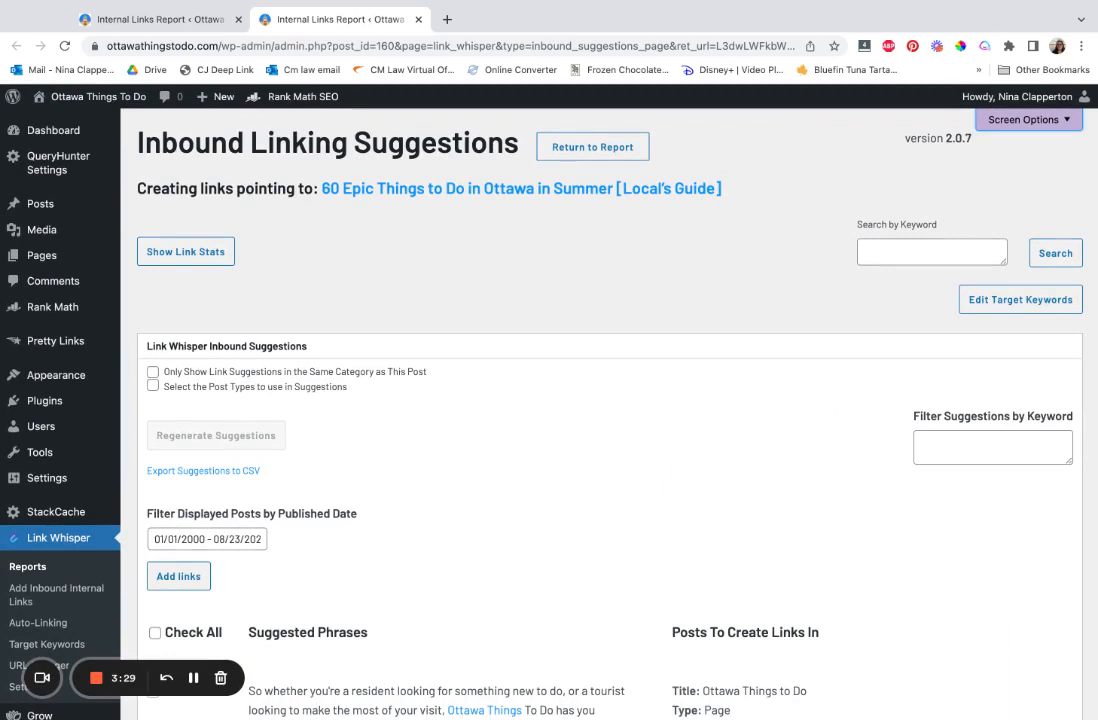
left_click(153, 372)
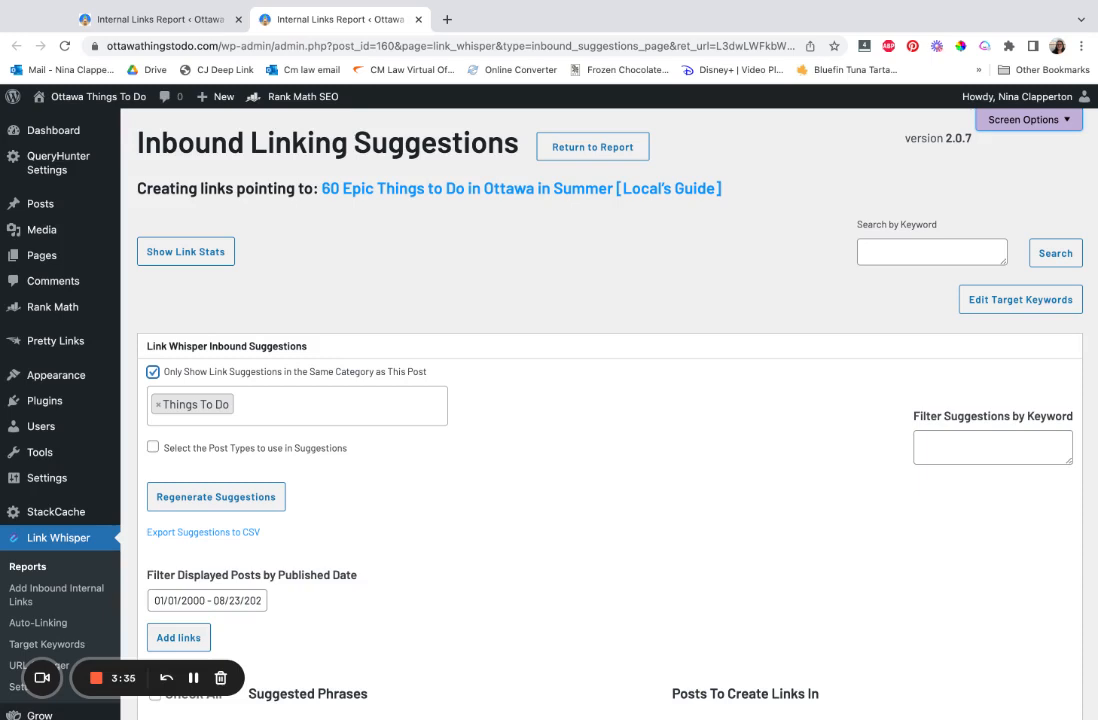
left_click(305, 400)
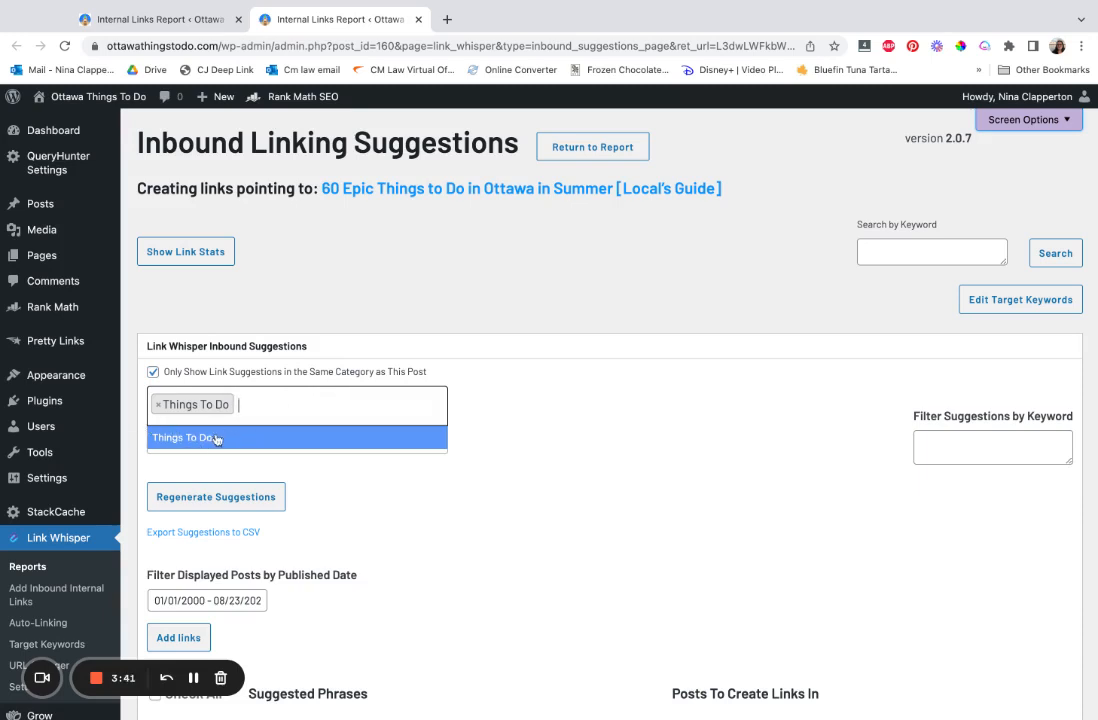
left_click(276, 393)
left_click(276, 396)
left_click(296, 399)
left_click(294, 399)
left_click(336, 310)
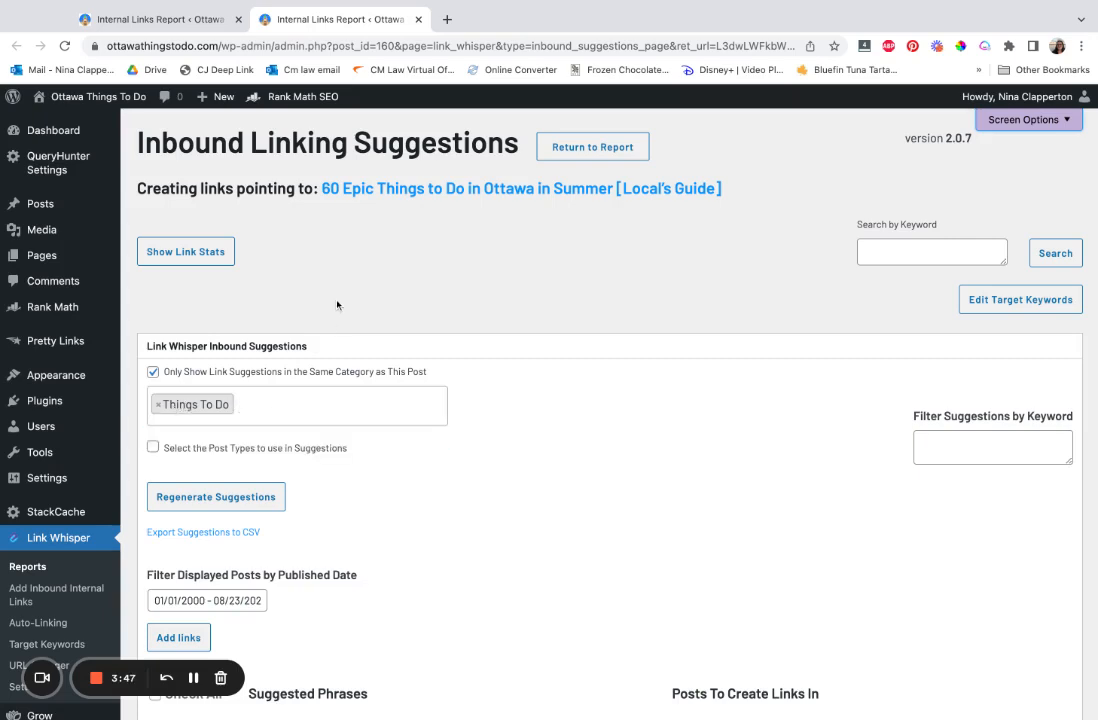
- Search the inbound link suggestions by the keyword "summer"
scroll(309, 393, "down", 4)
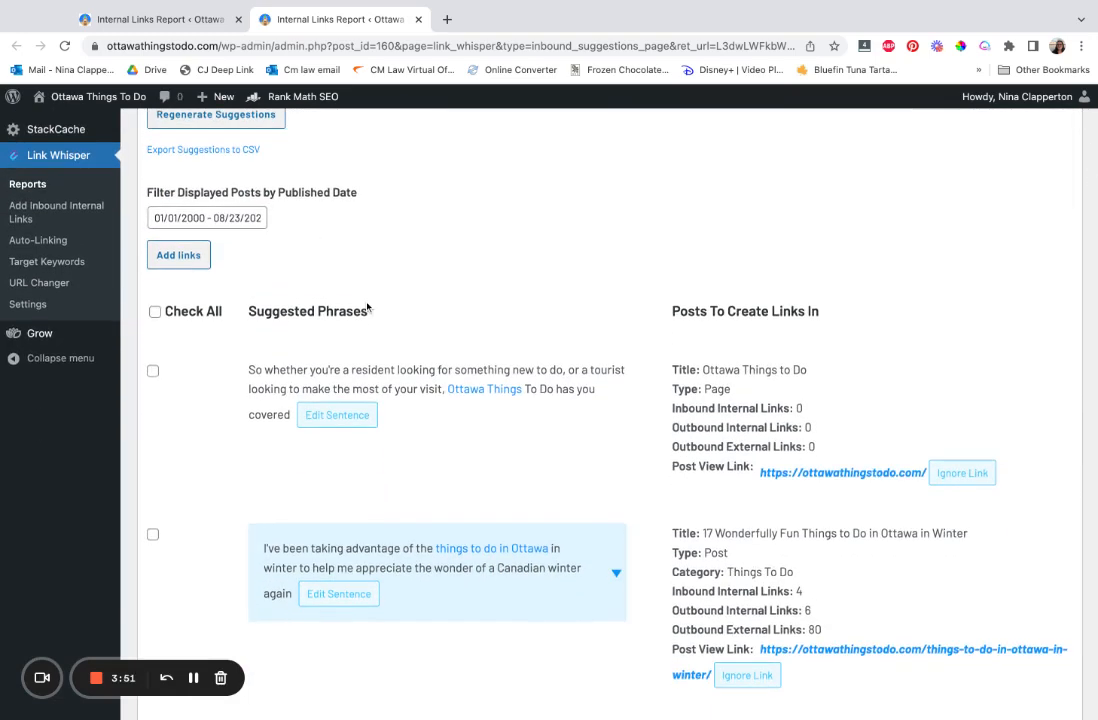
scroll(805, 292, "up", 4)
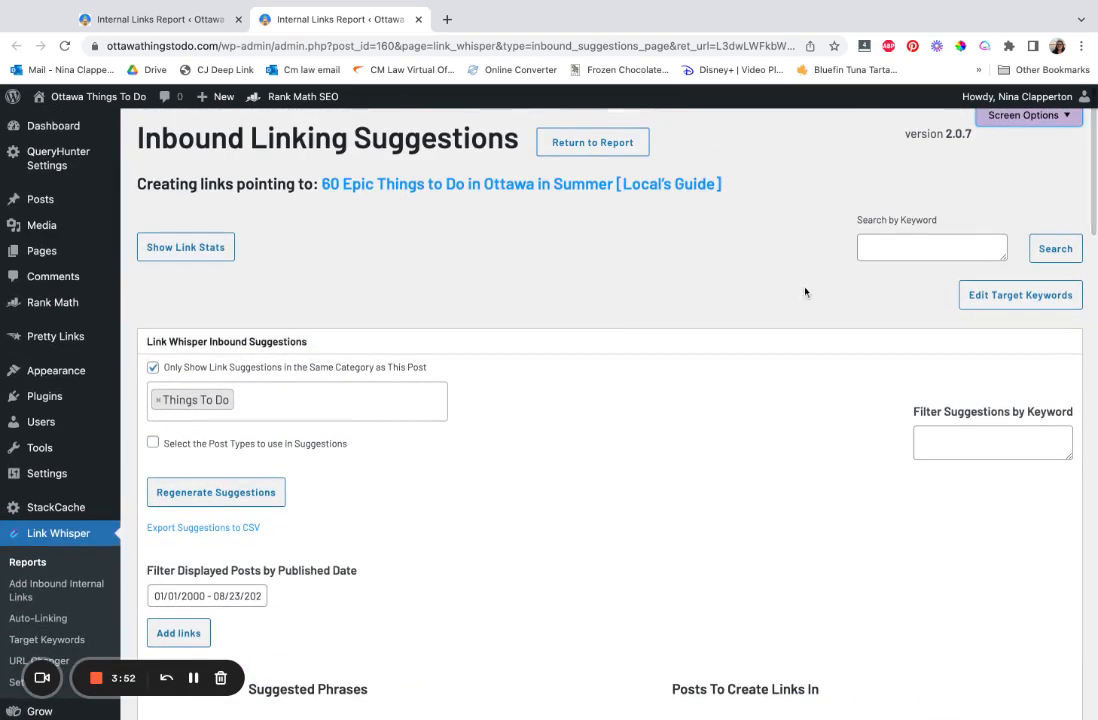
left_click(900, 248)
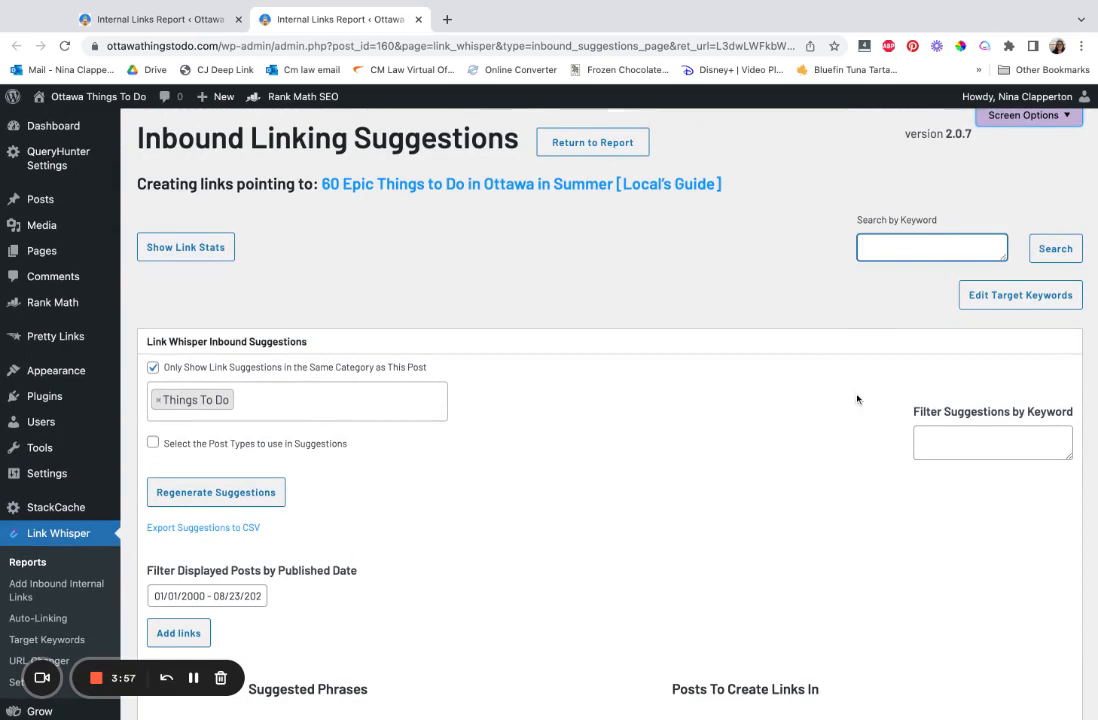
type("summer")
left_click(1055, 248)
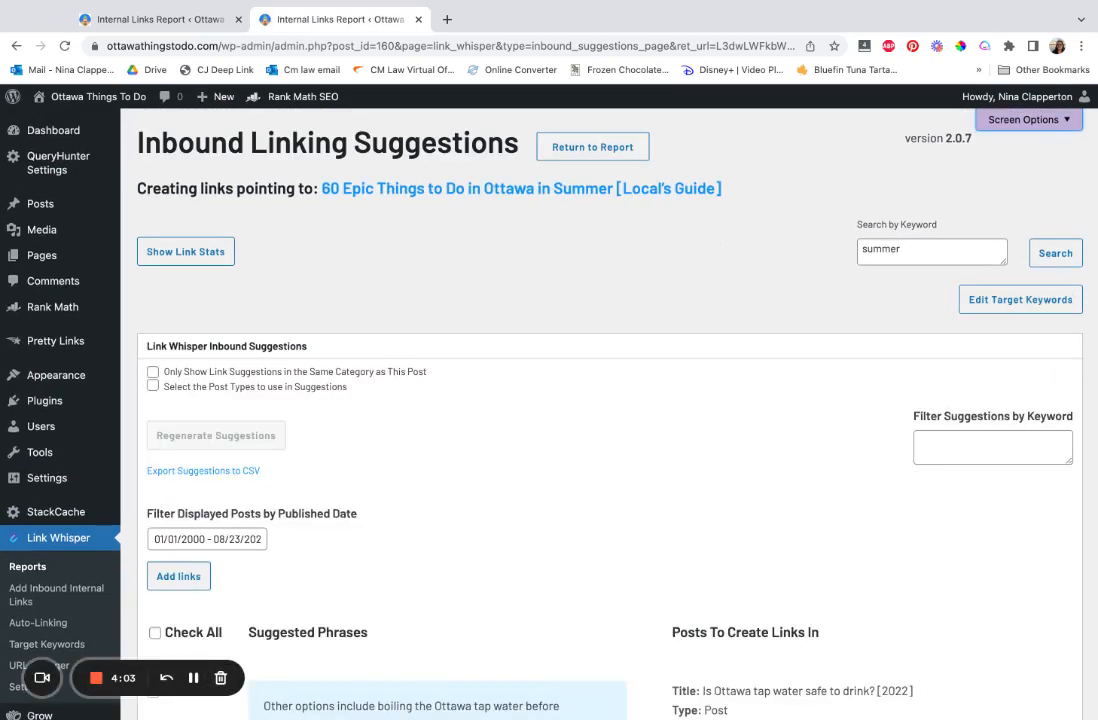
- Examine the suggested phrases containing "summer" and the posts in which the links would be created
scroll(436, 443, "down", 5)
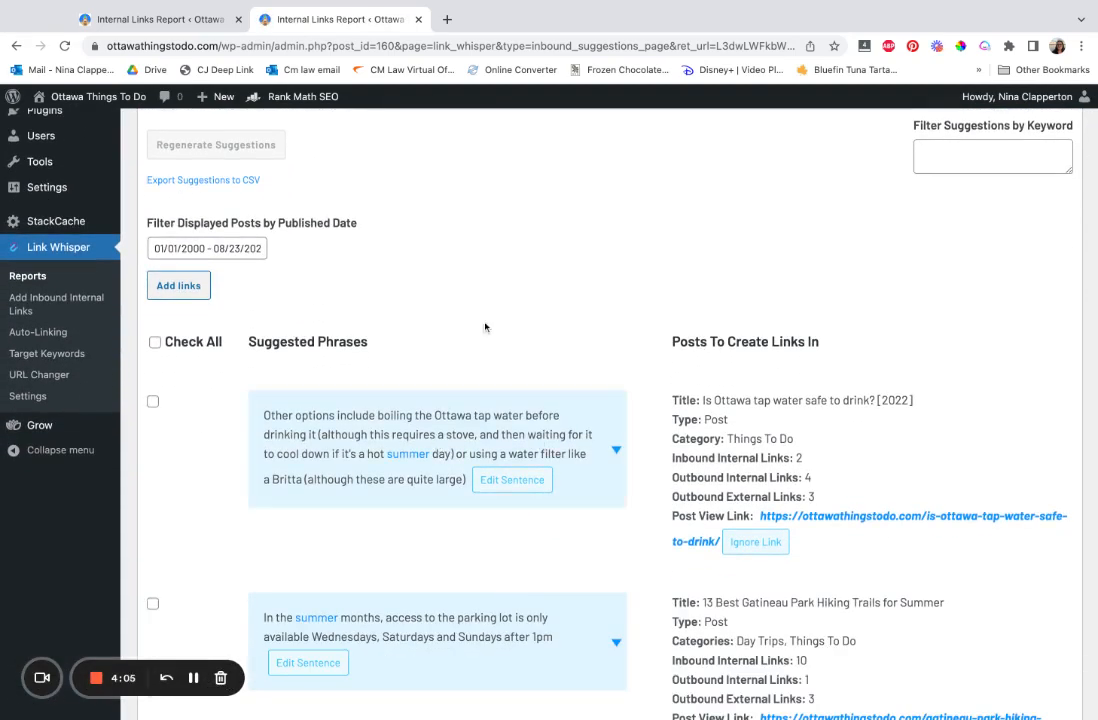
scroll(485, 327, "down", 1)
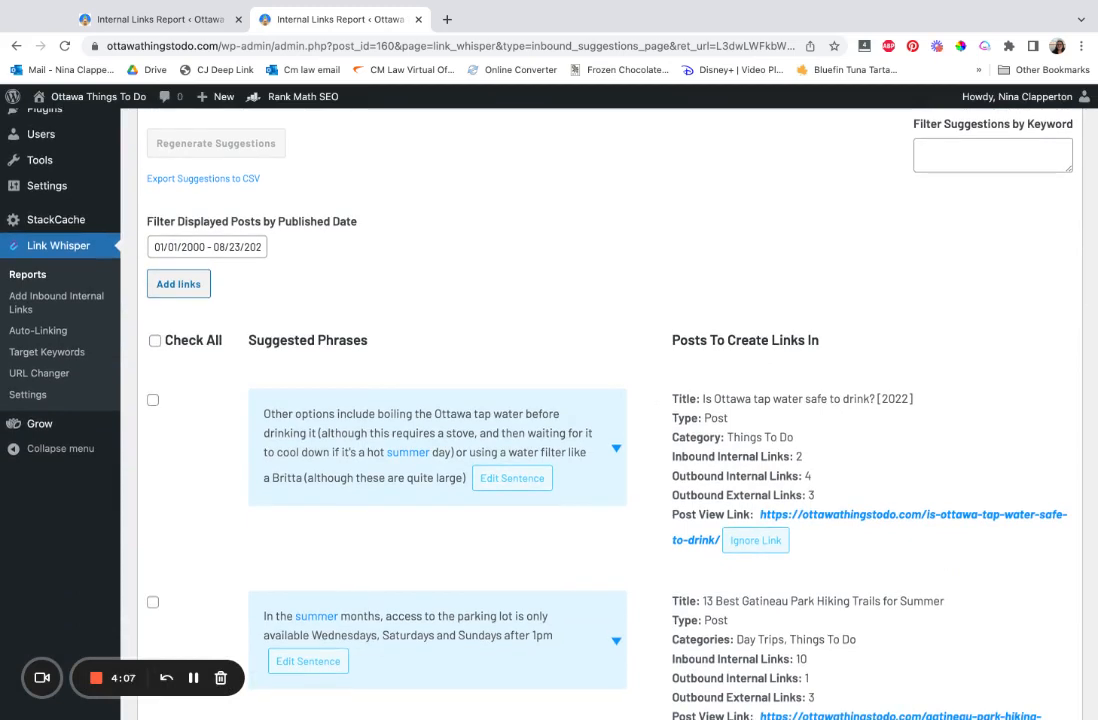
scroll(407, 413, "down", 1)
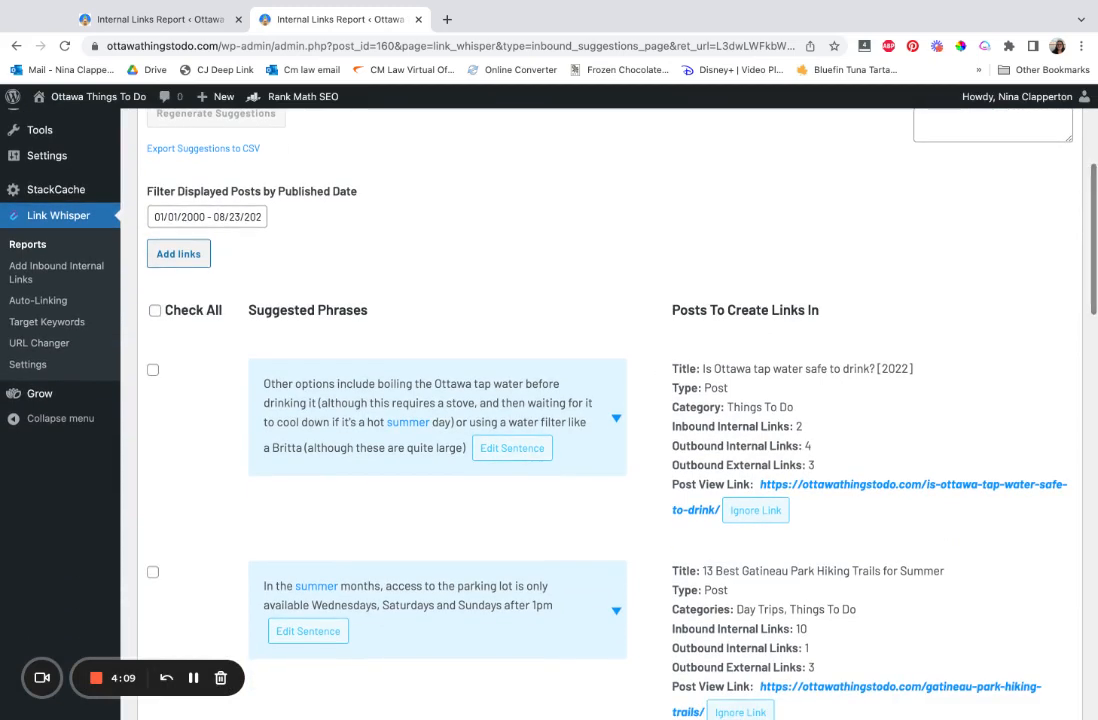
scroll(355, 362, "down", 3)
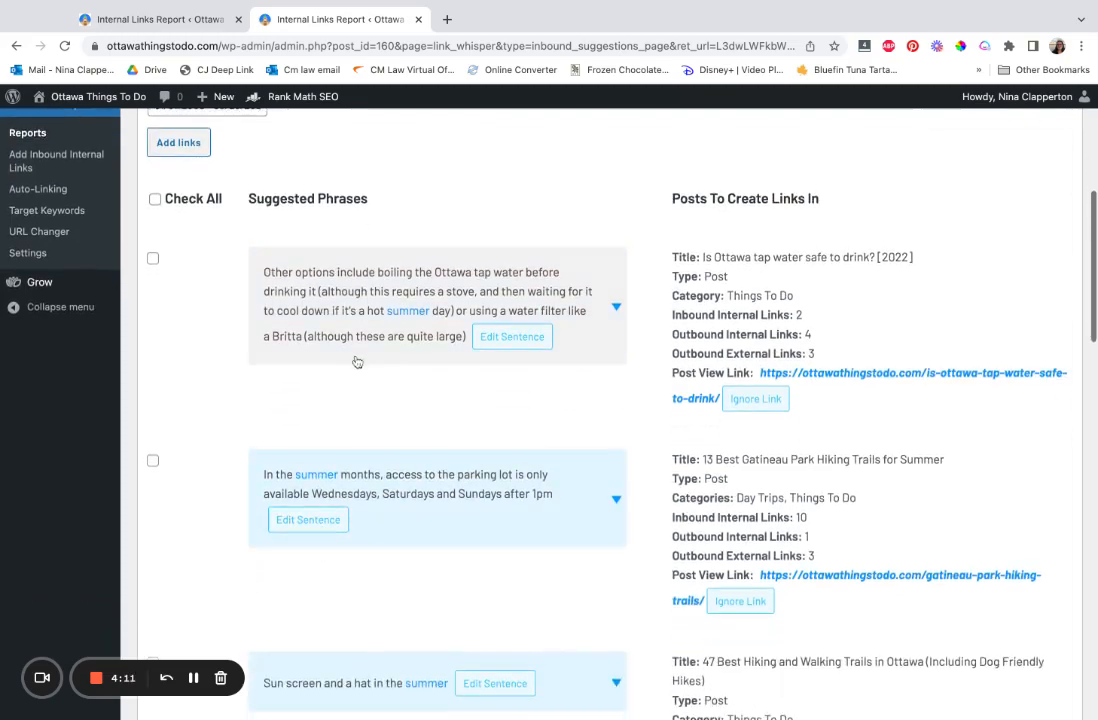
scroll(413, 566, "down", 3)
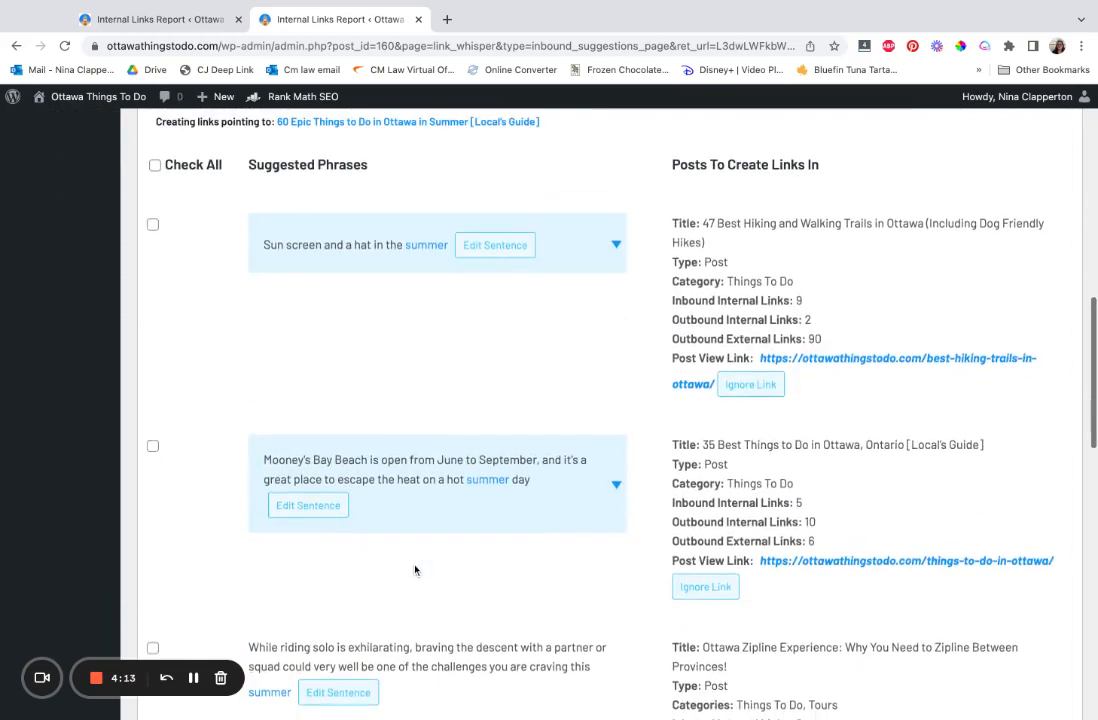
scroll(415, 570, "up", 9)
scroll(145, 555, "down", 2)
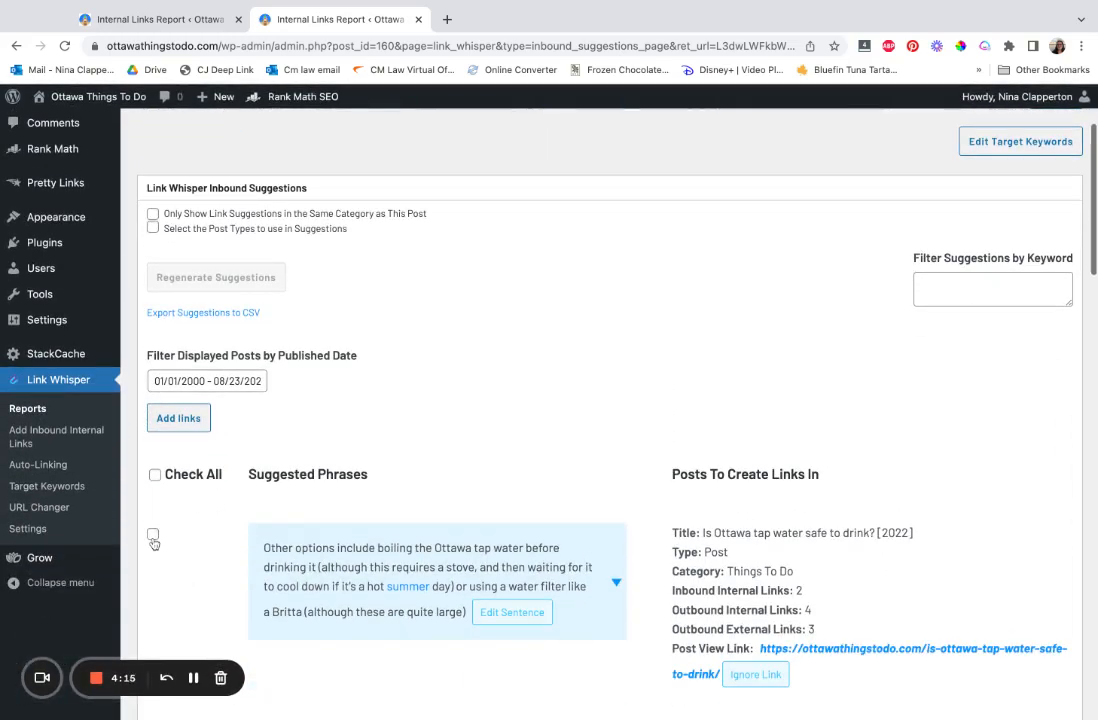
scroll(345, 460, "down", 1)
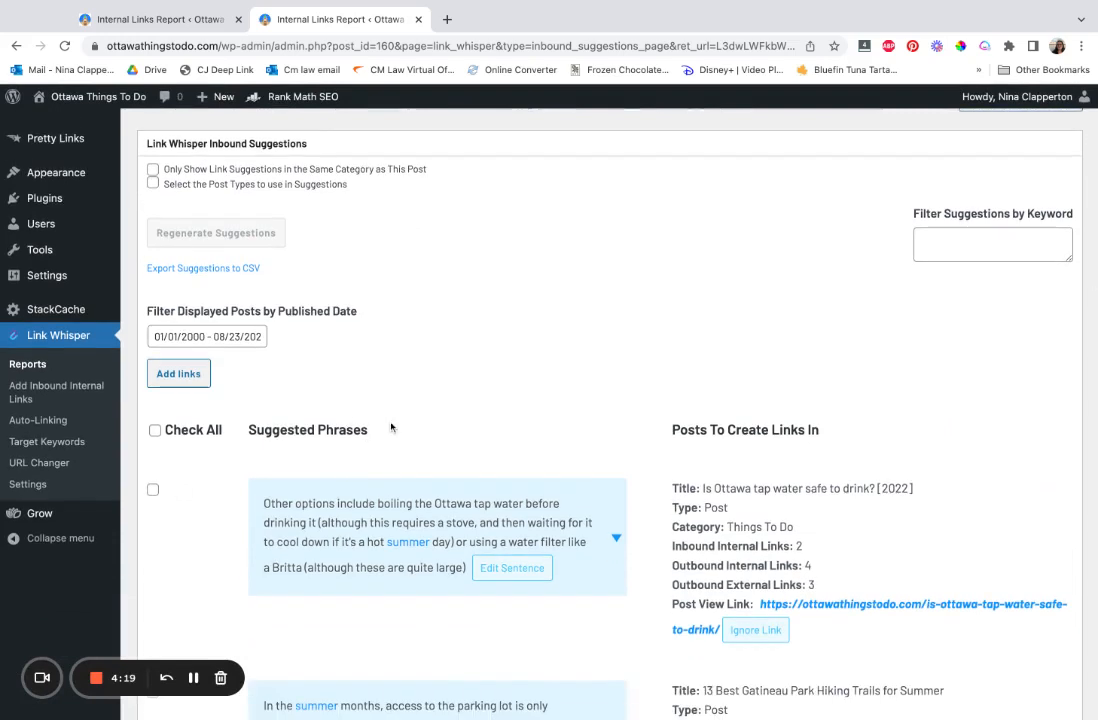
- Try extending the tap water suggestion's anchor text to "hot summer day", and restore the original anchor
left_click(376, 546)
left_click(442, 547)
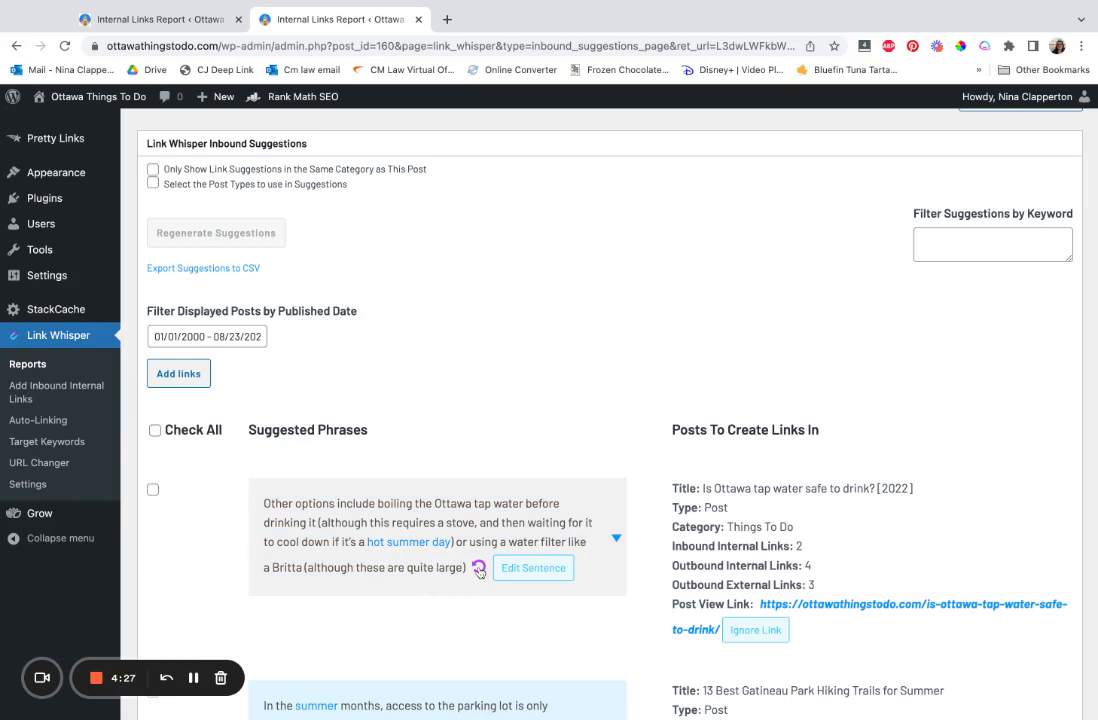
left_click(479, 568)
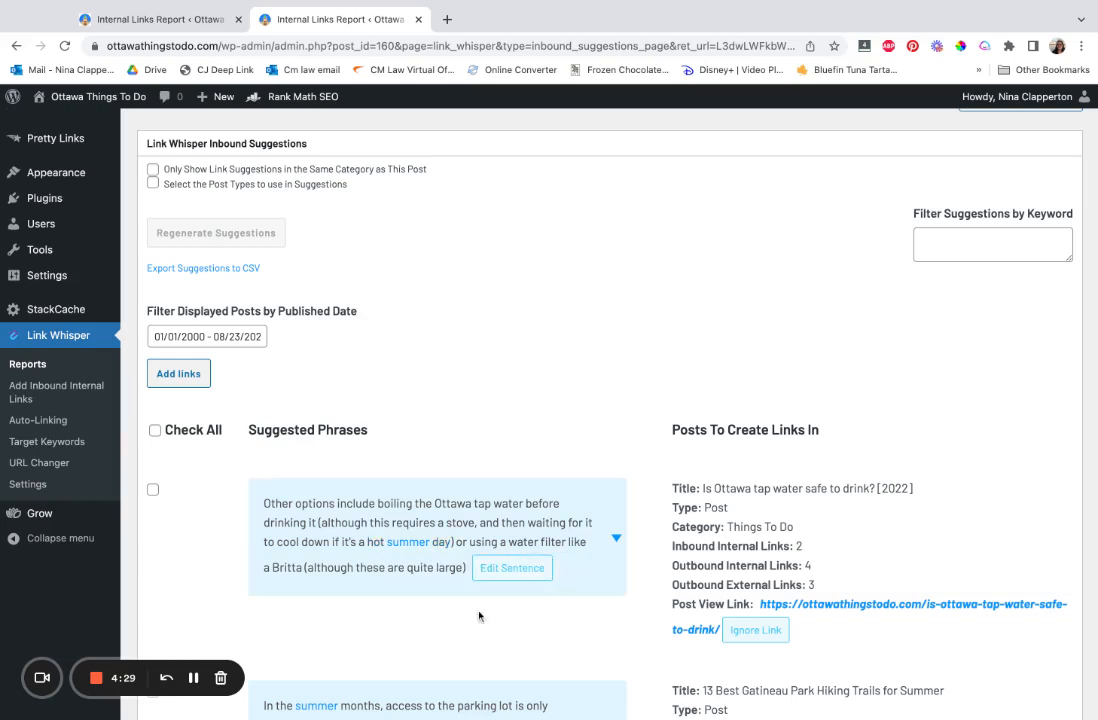
- Try adding "in Ottawa" after "summer day" in the tap water suggestion's sentence, and discard the edit
left_click(514, 572)
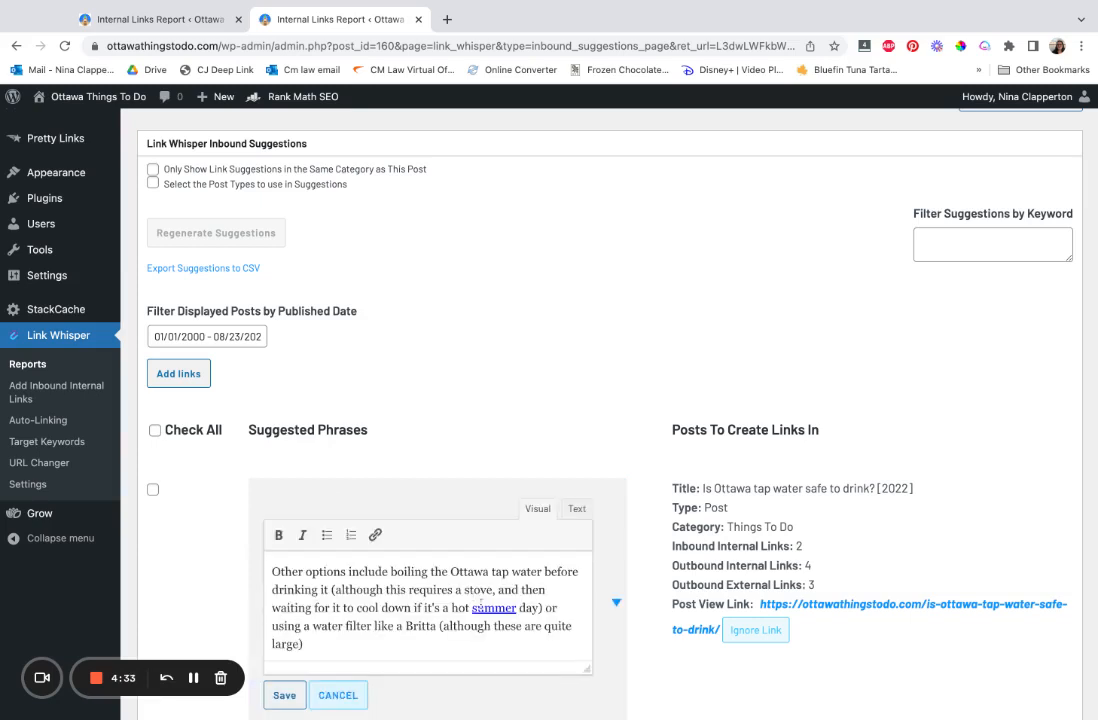
left_click(546, 607)
type("in Ottawa")
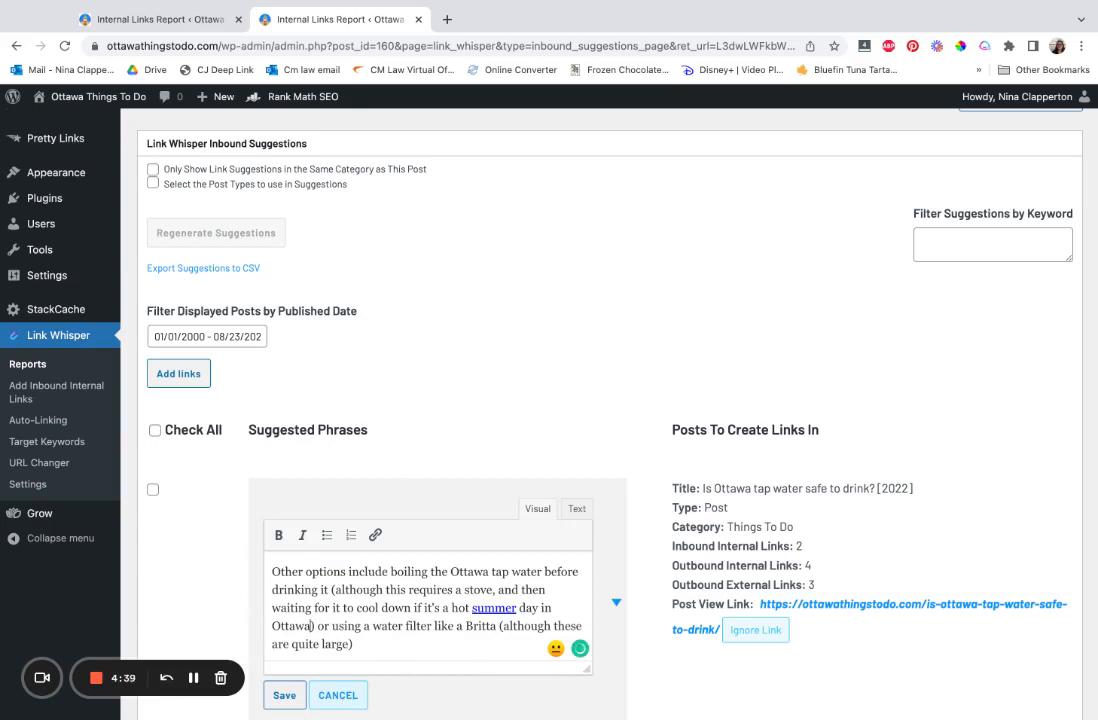
left_click(346, 702)
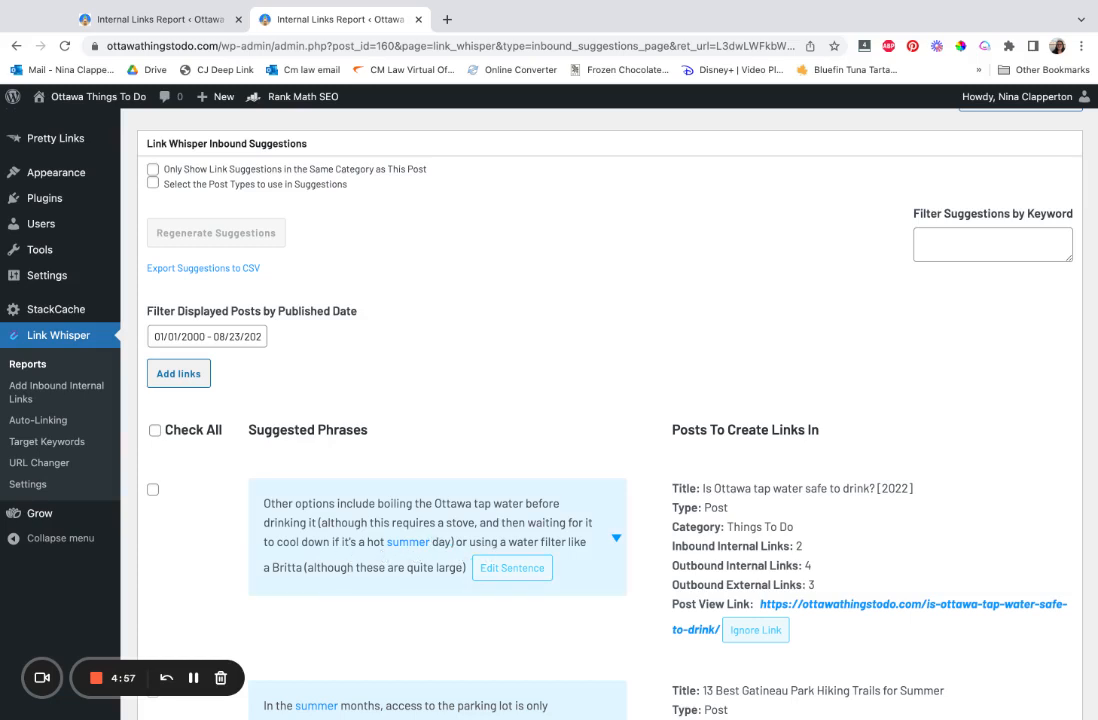
- Clear the keyword "summer" and rerun the search to list all inbound link suggestions
scroll(522, 440, "down", 1)
scroll(437, 500, "down", 1)
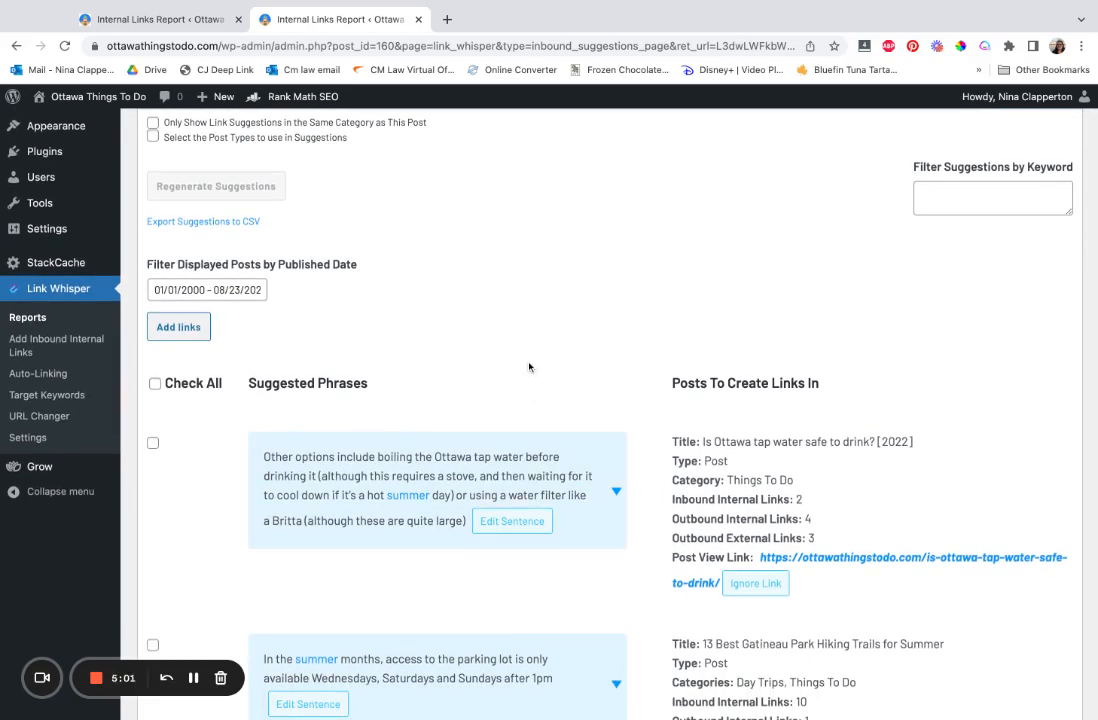
scroll(529, 367, "down", 3)
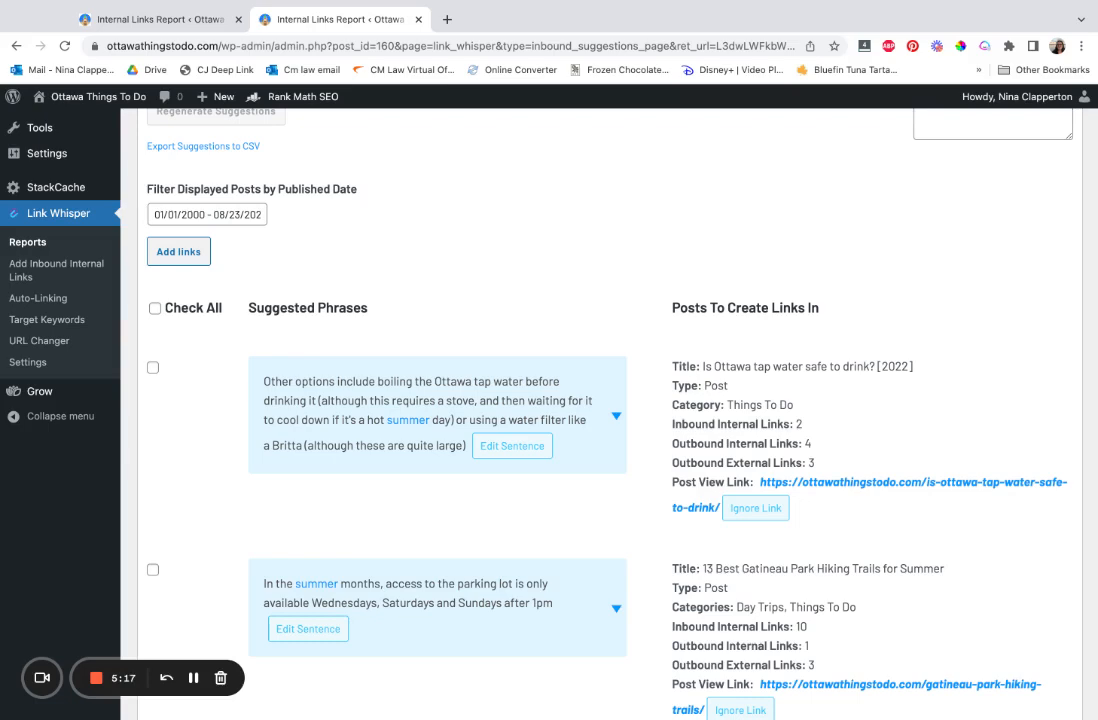
scroll(940, 170, "up", 5)
triple_click(952, 162)
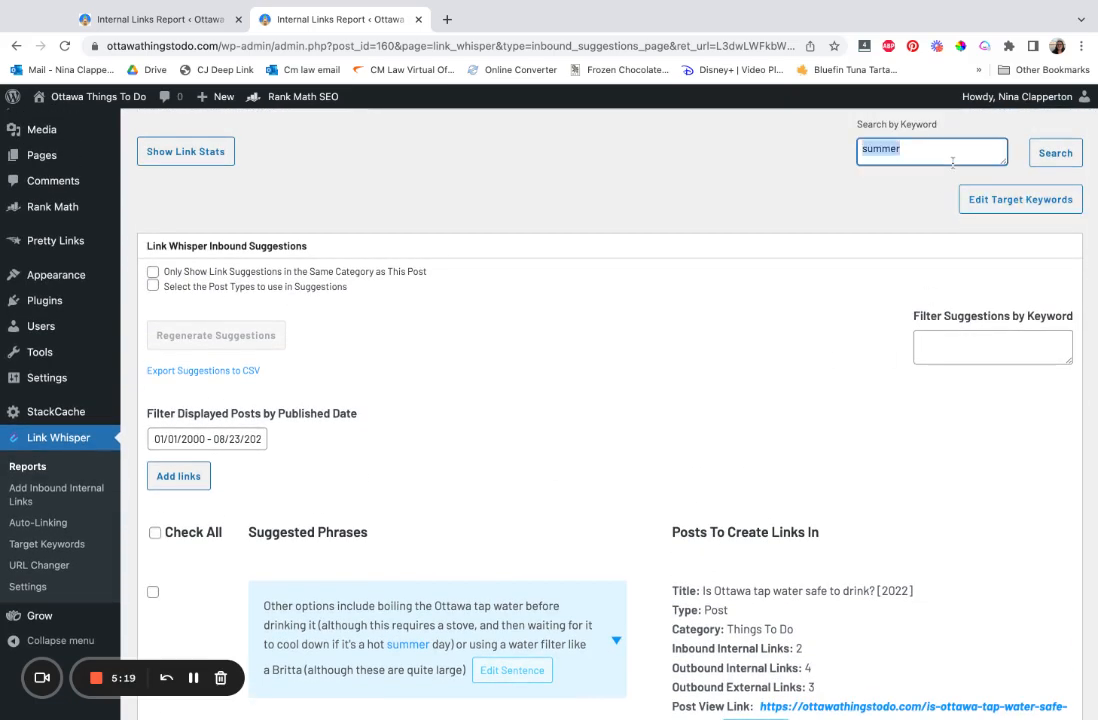
key("BackSpace")
left_click(1050, 154)
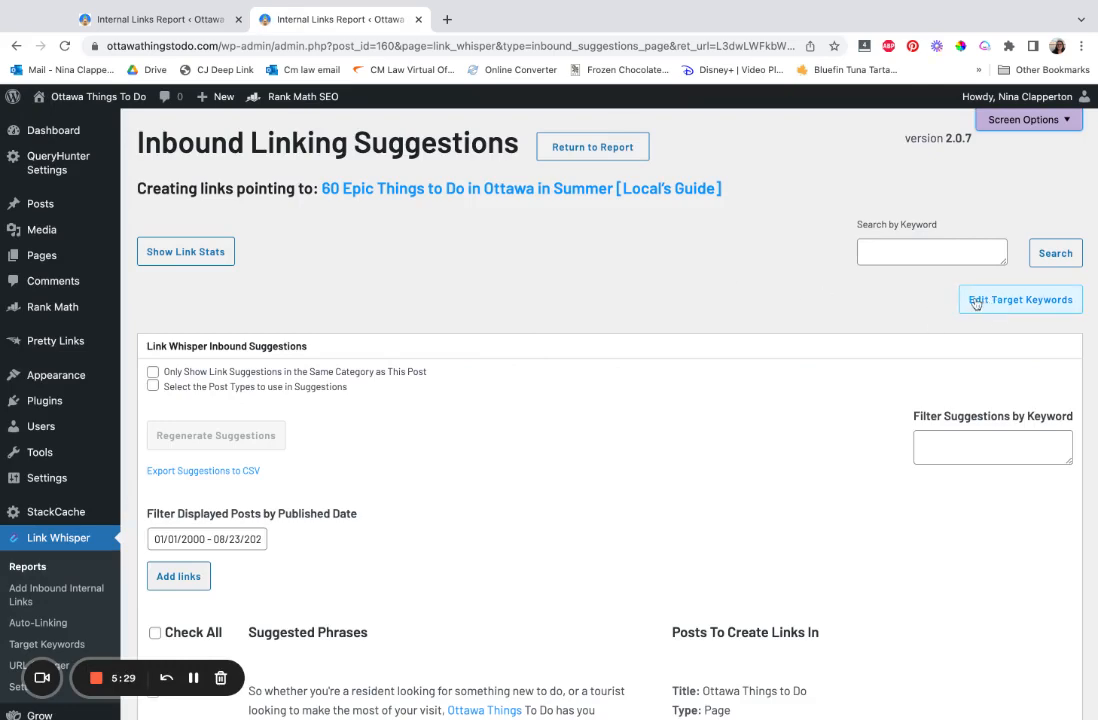
- Examine the unfiltered inbound suggestions, their anchor phrases and the posts in which the links would be created
scroll(897, 326, "down", 1)
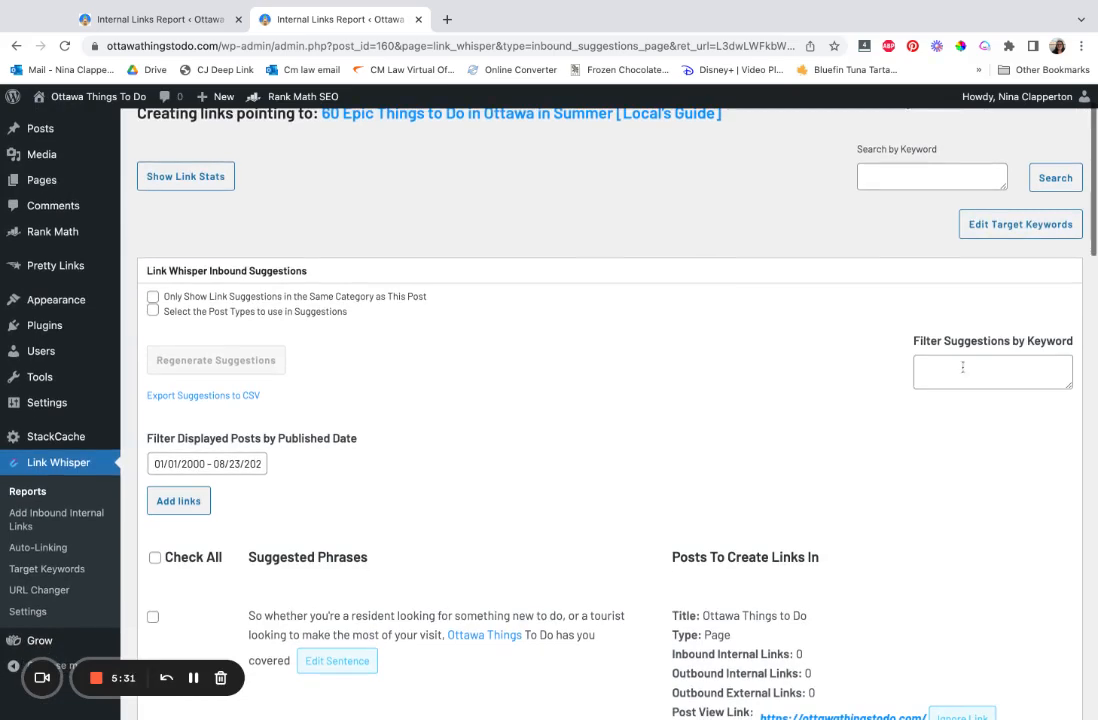
left_click(950, 378)
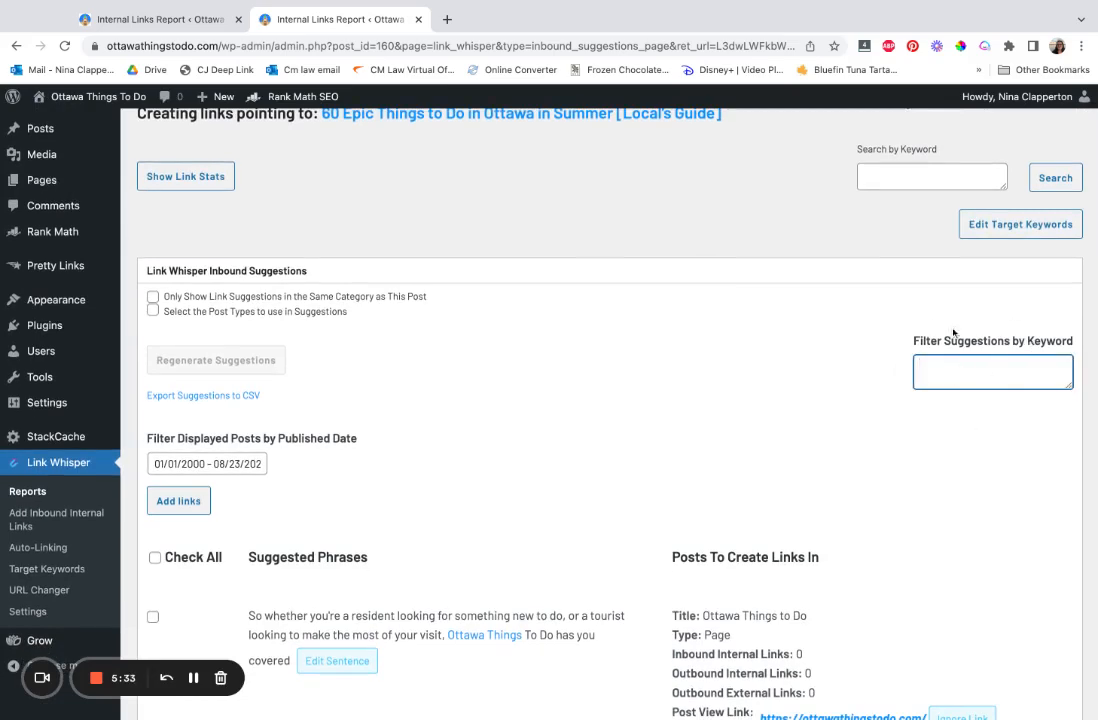
scroll(875, 375, "down", 2)
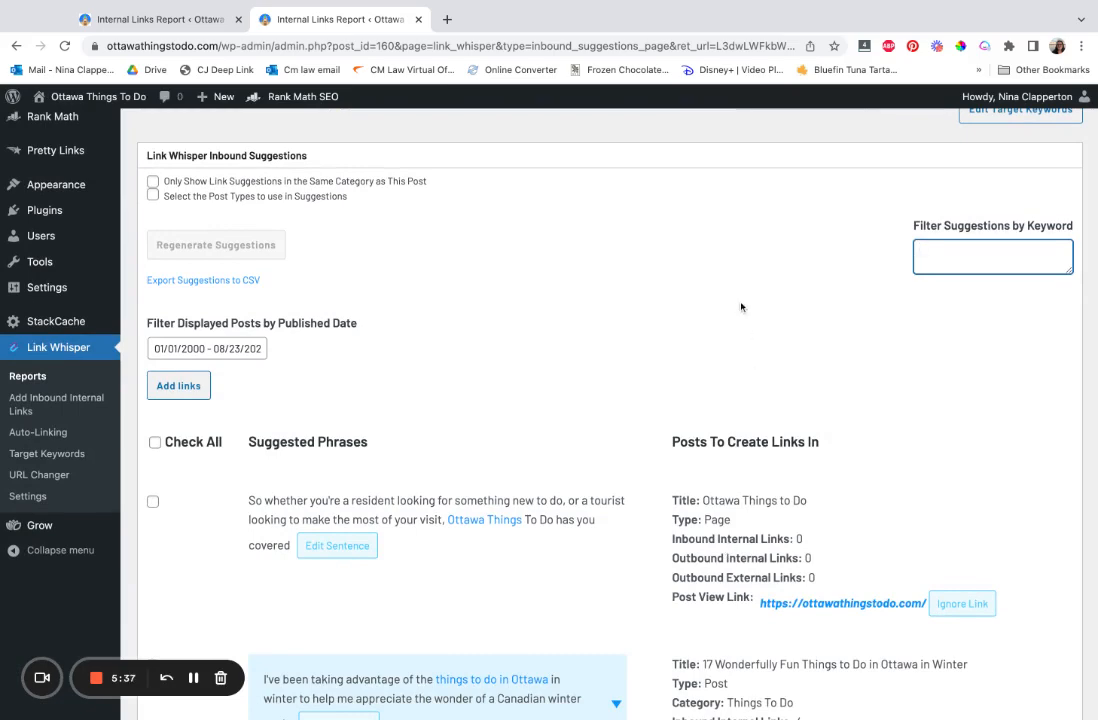
scroll(741, 307, "down", 1)
scroll(741, 307, "down", 4)
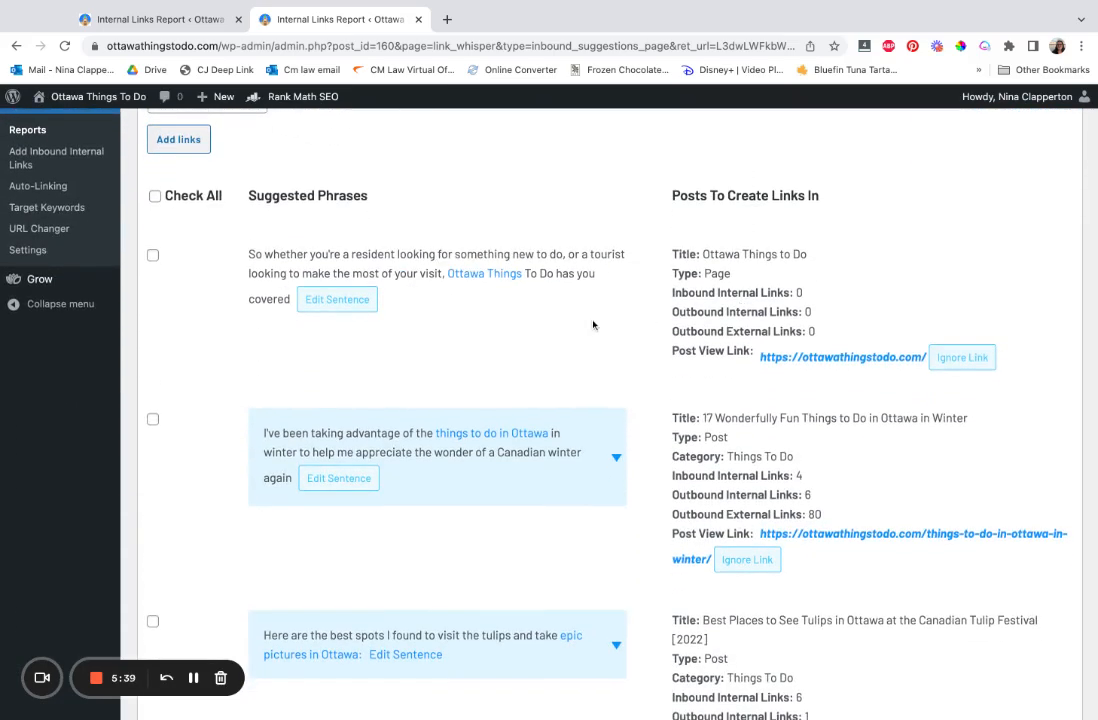
scroll(537, 320, "down", 3)
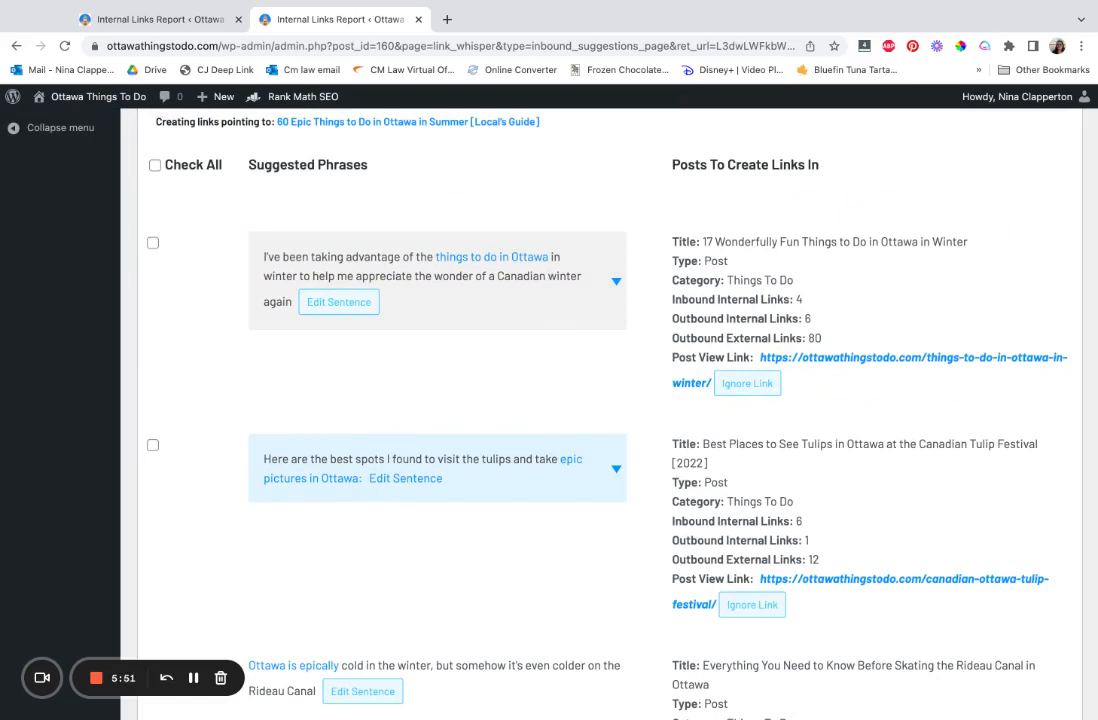
scroll(610, 420, "down", 5)
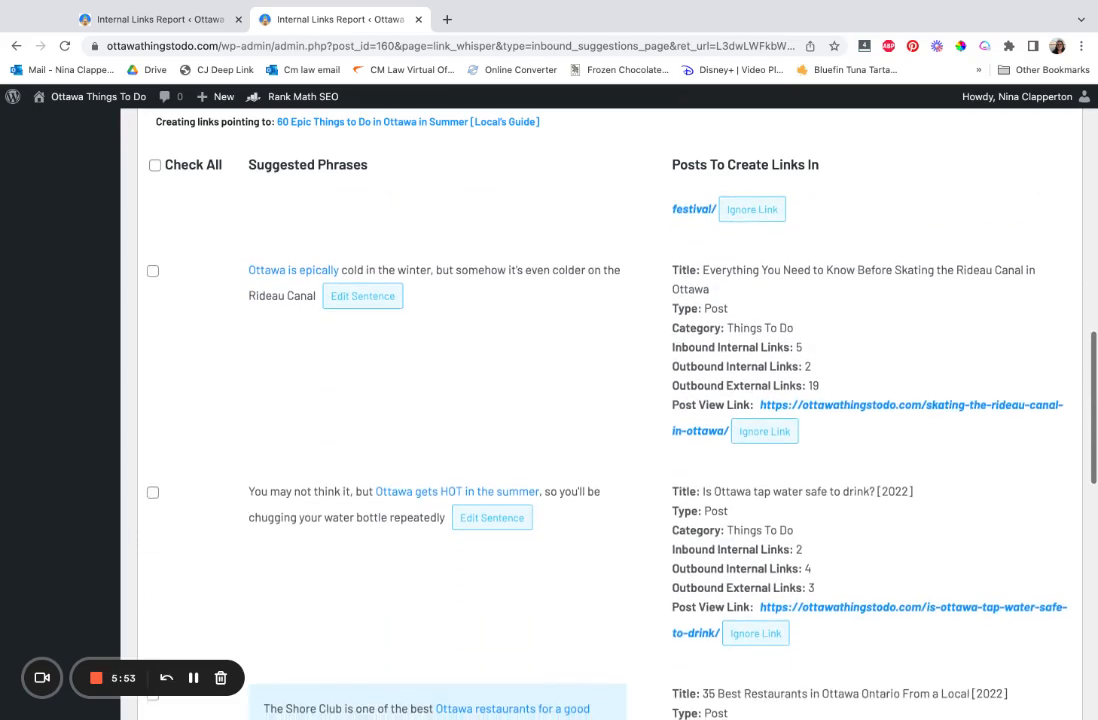
scroll(587, 389, "down", 2)
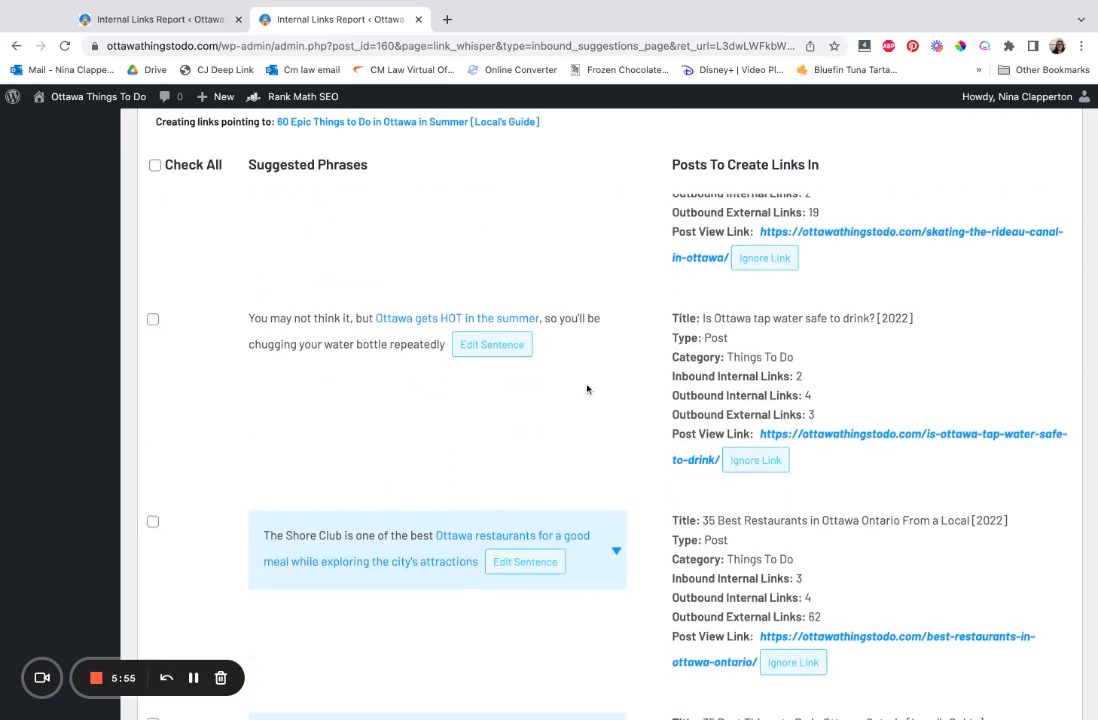
scroll(587, 389, "down", 2)
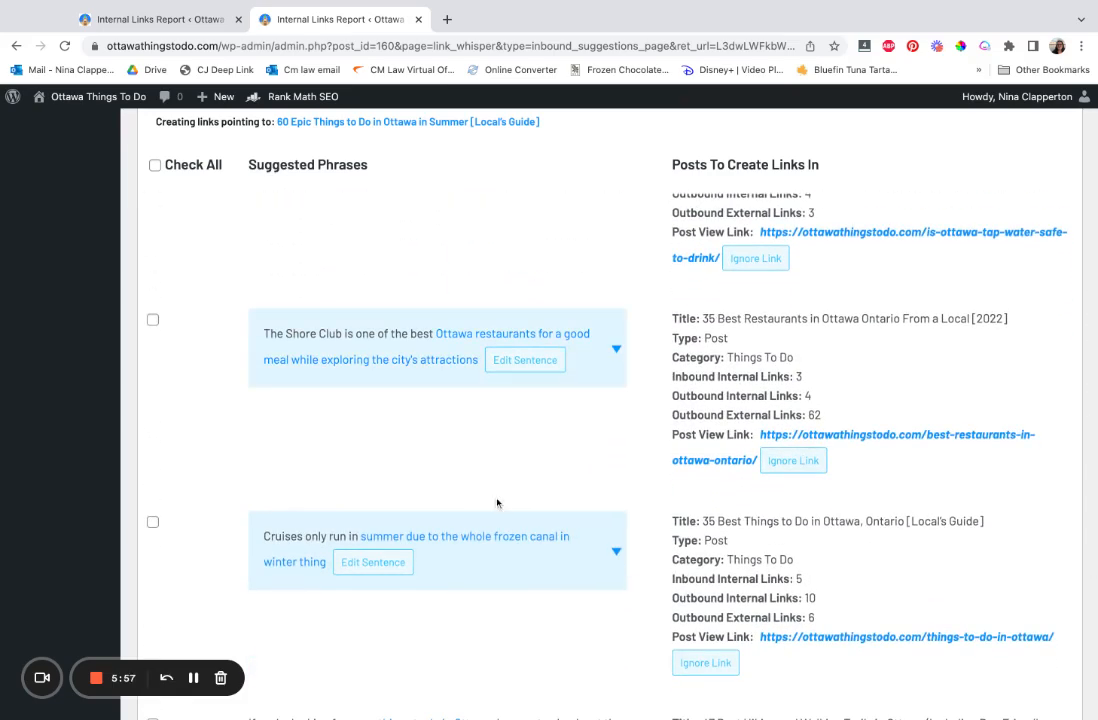
- Extend the hiking trails post's suggested anchor text to "more things to do in Ottawa" and select that suggestion
scroll(468, 475, "down", 4)
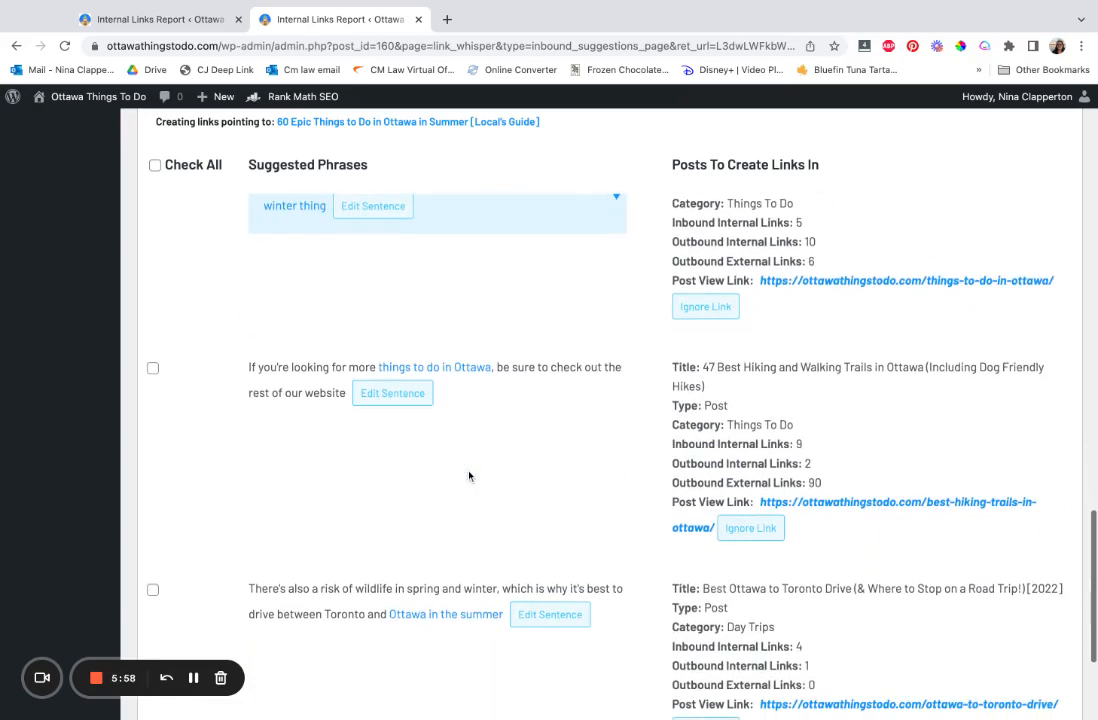
left_click(362, 367)
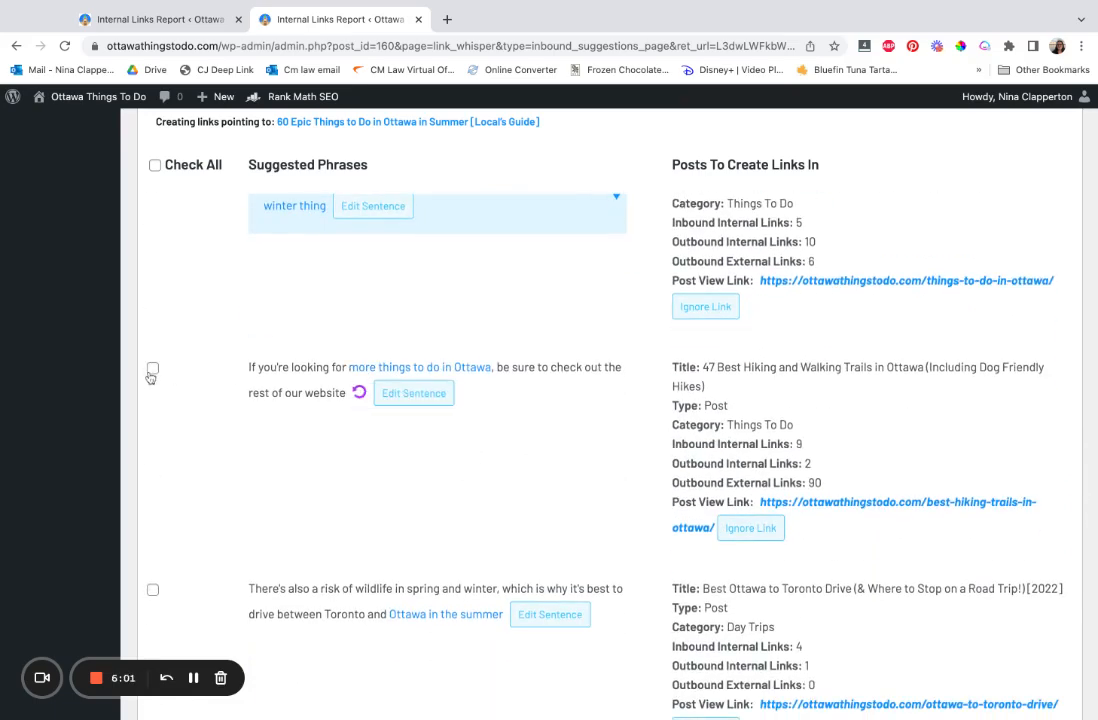
left_click(152, 369)
scroll(152, 375, "down", 3)
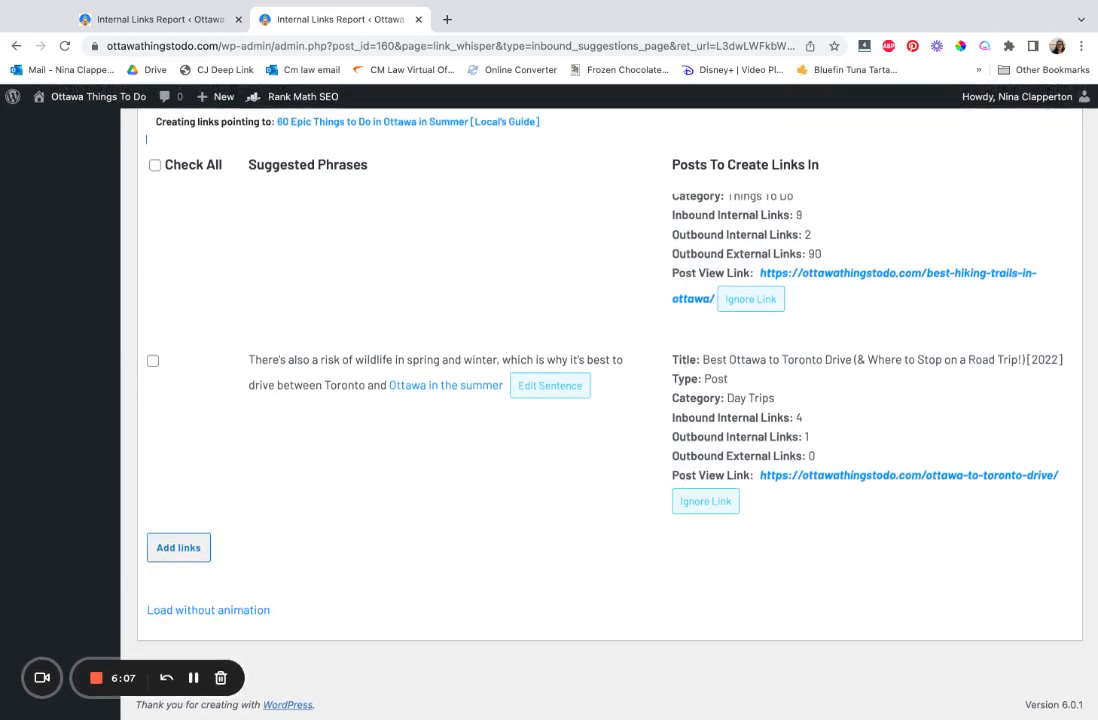
- Open the post "35 Best Restaurants in Ottawa Ontario From a Local [2022]" for editing from the list of all posts
scroll(609, 400, "up", 15)
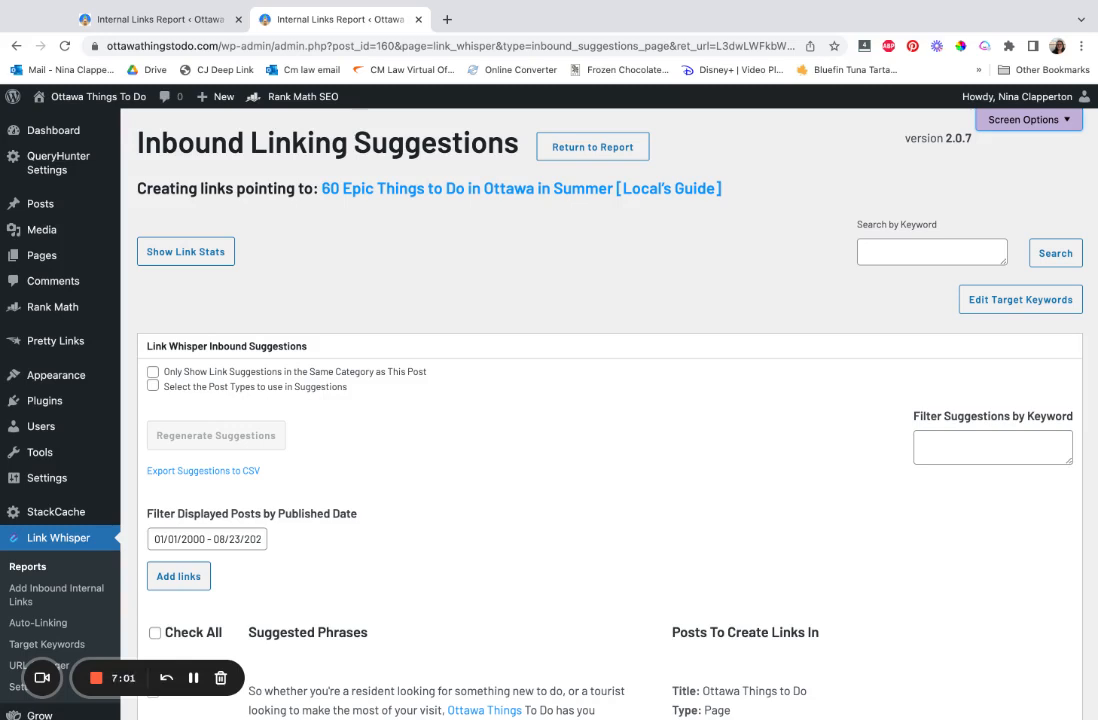
scroll(343, 605, "down", 3)
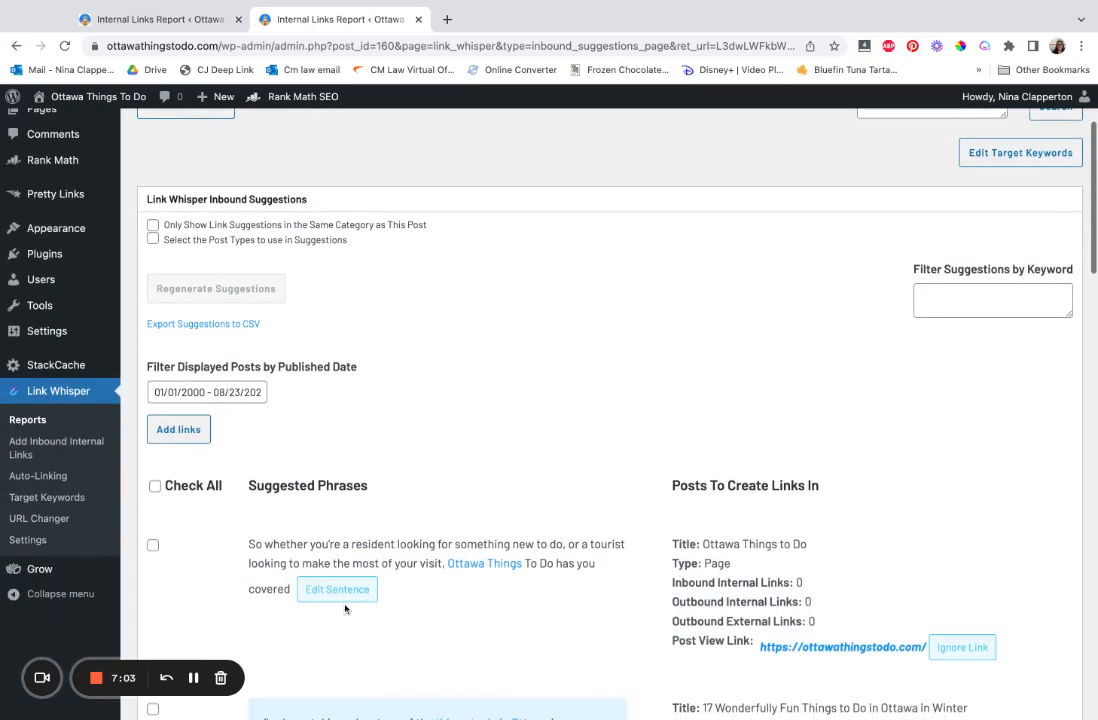
scroll(463, 390, "up", 3)
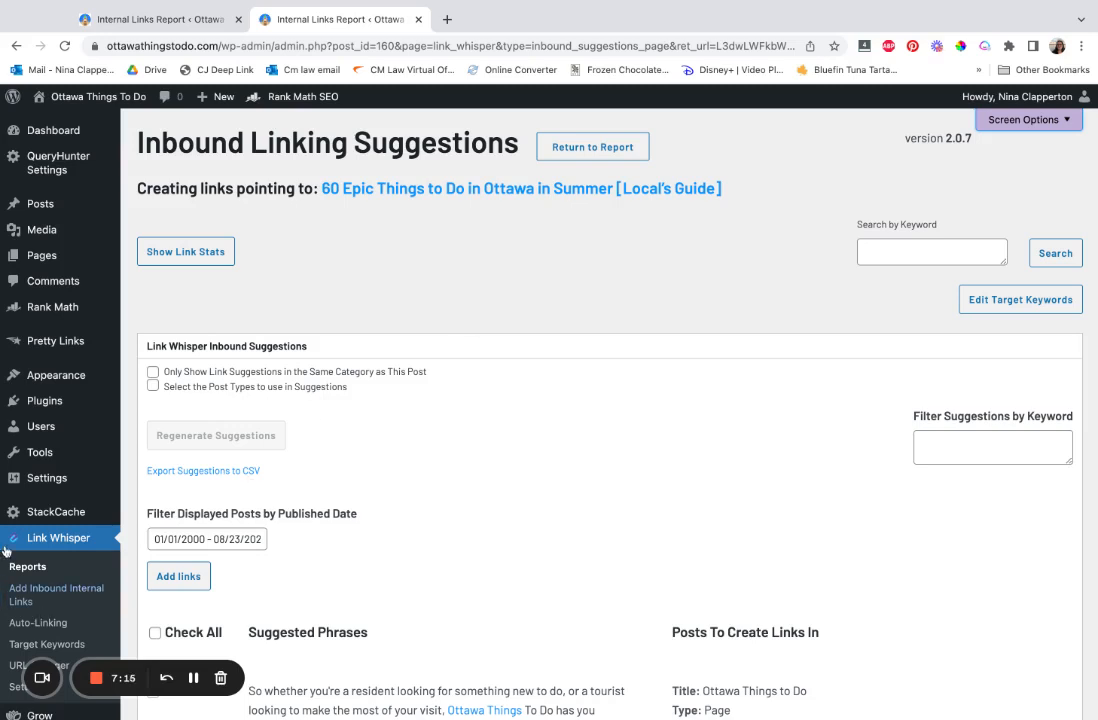
mouse_move(48, 200)
left_click(135, 205)
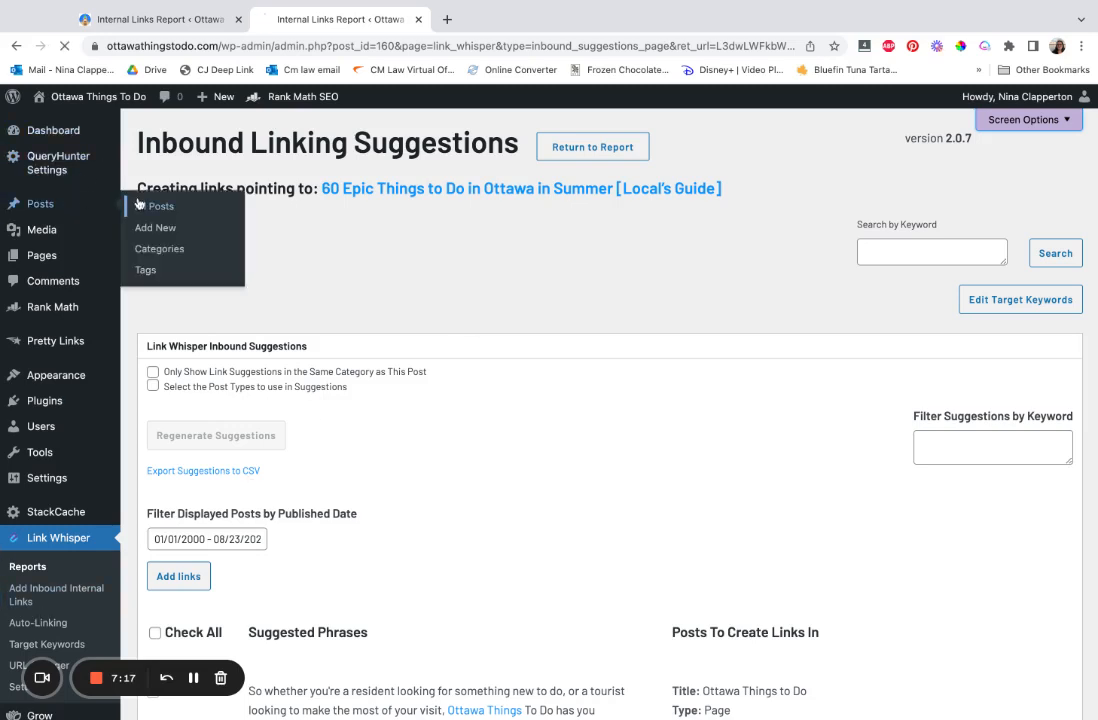
scroll(310, 310, "down", 1)
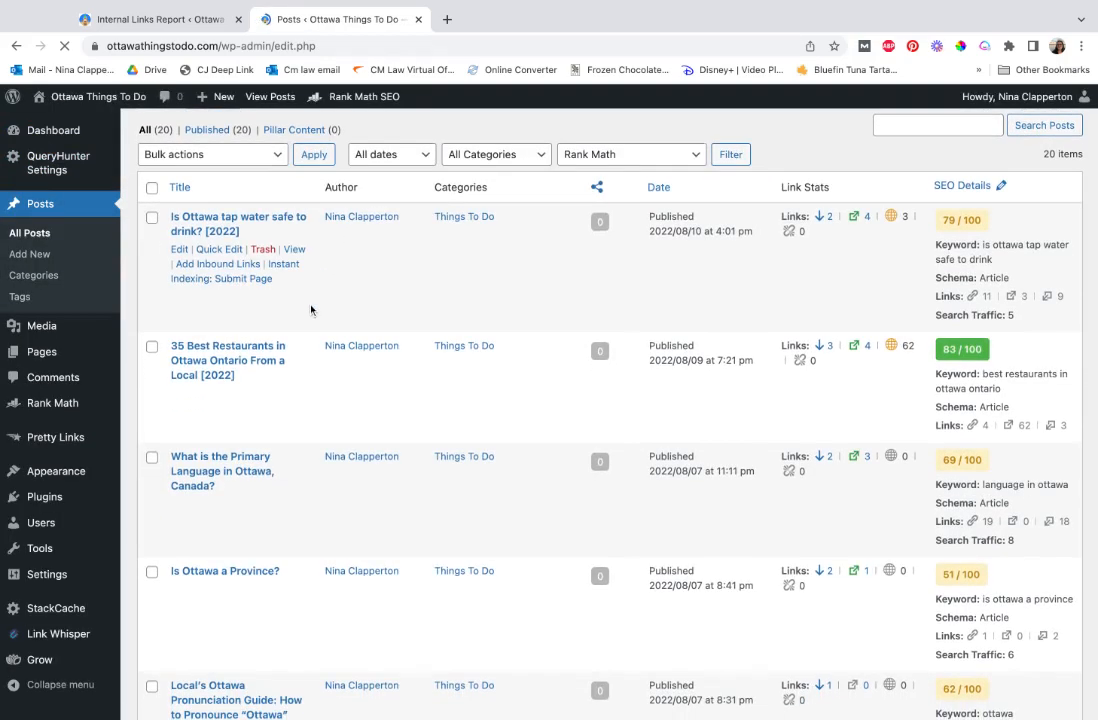
left_click(181, 395)
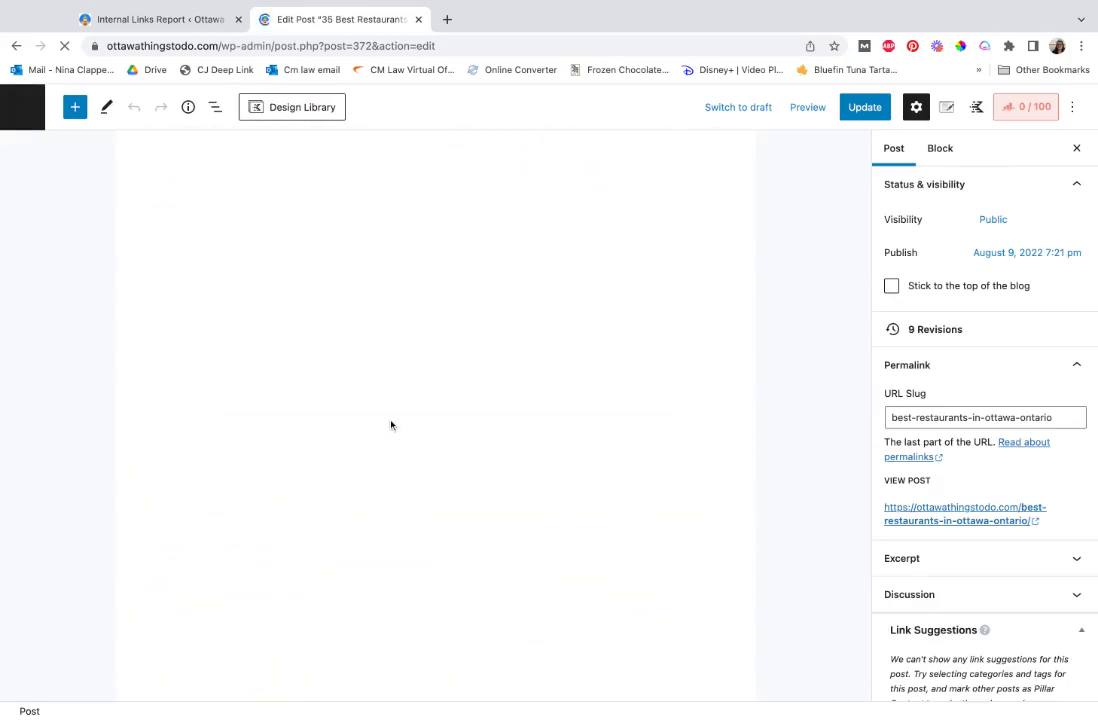
- Find the post's Link Whisper target keywords and compare its Rank Math keywords with the focus keyword set in Rank Math
scroll(391, 425, "down", 15)
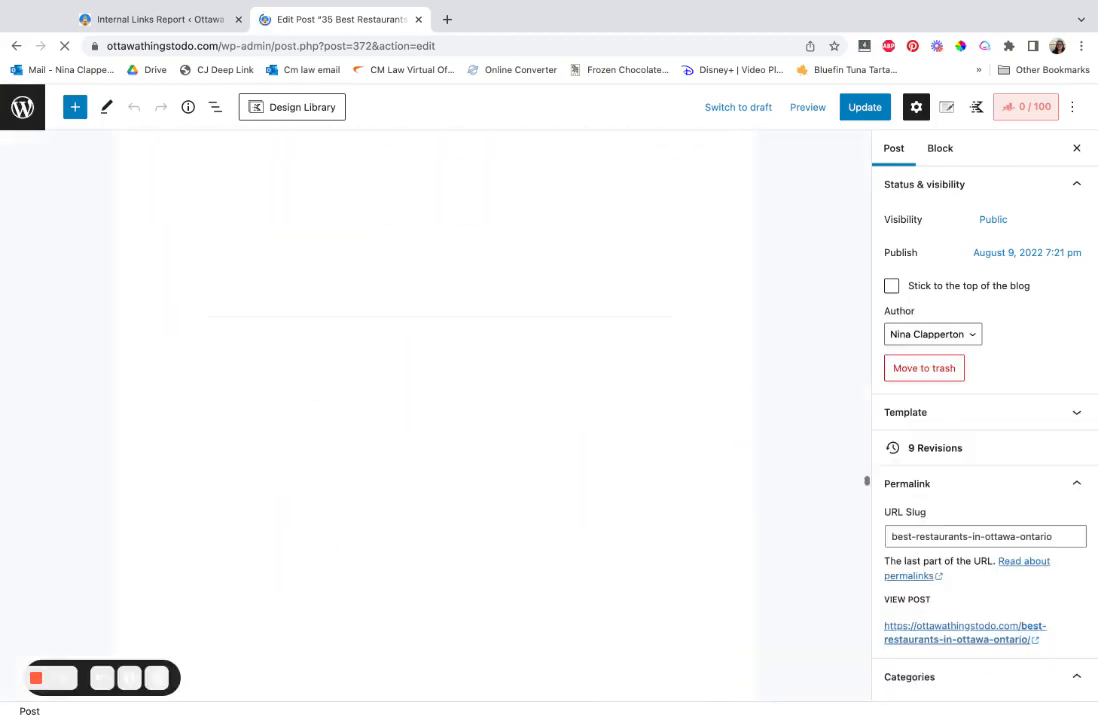
scroll(435, 400, "down", 20)
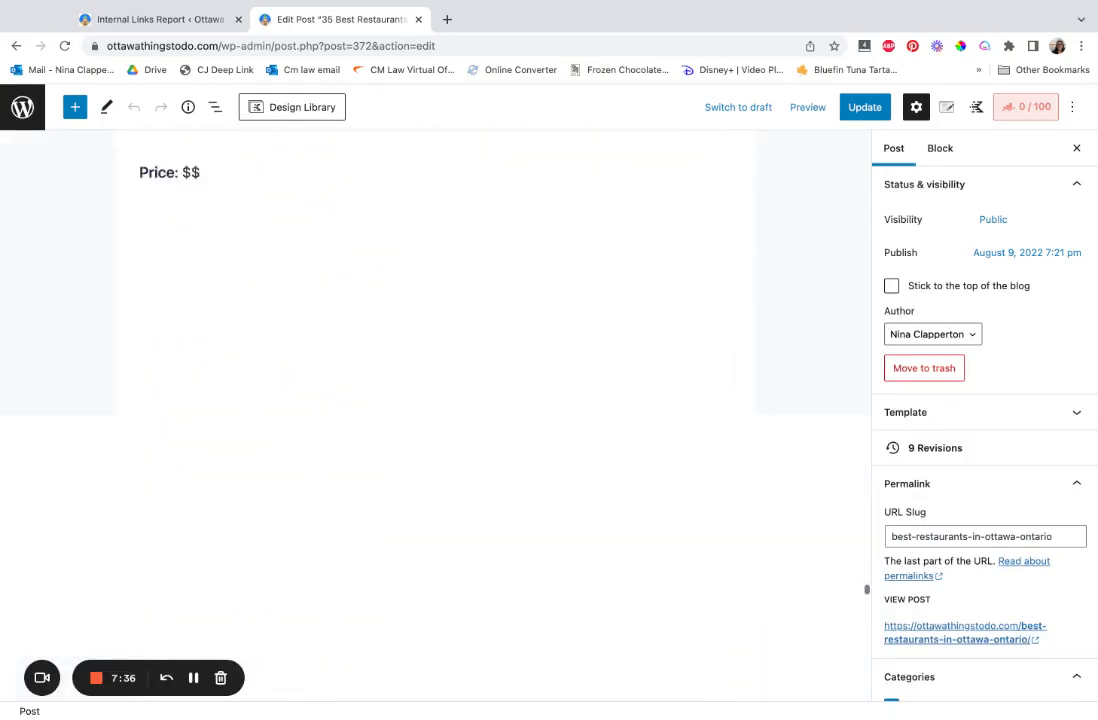
scroll(345, 372, "down", 2)
scroll(345, 372, "up", 4)
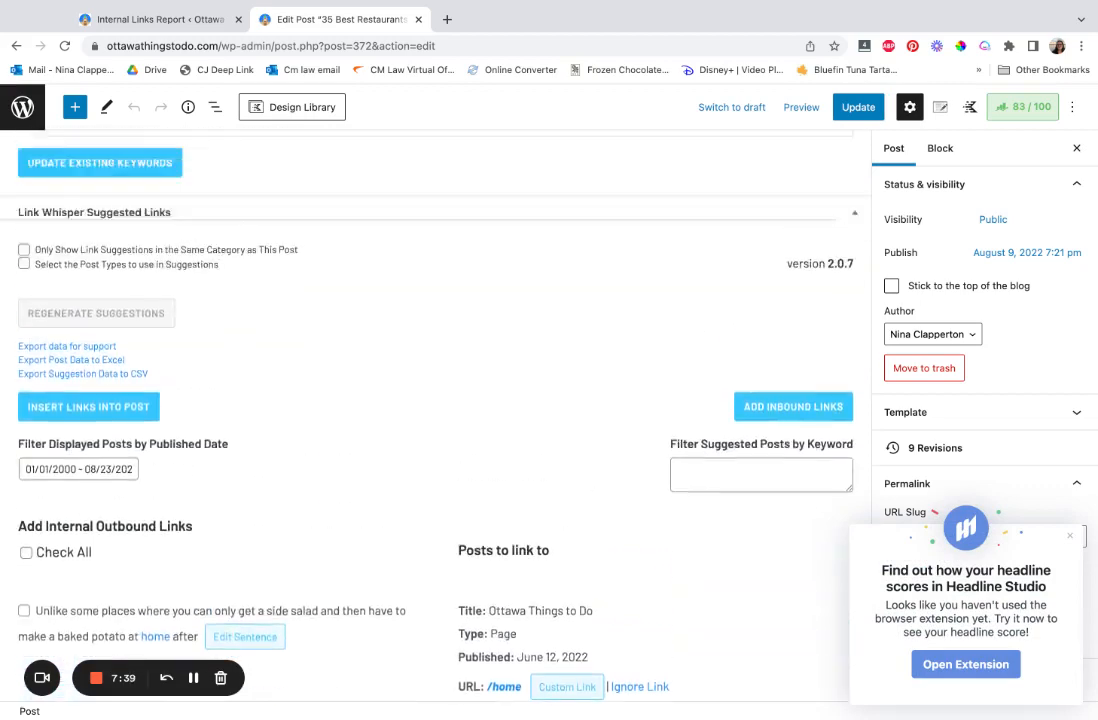
scroll(436, 368, "down", 1)
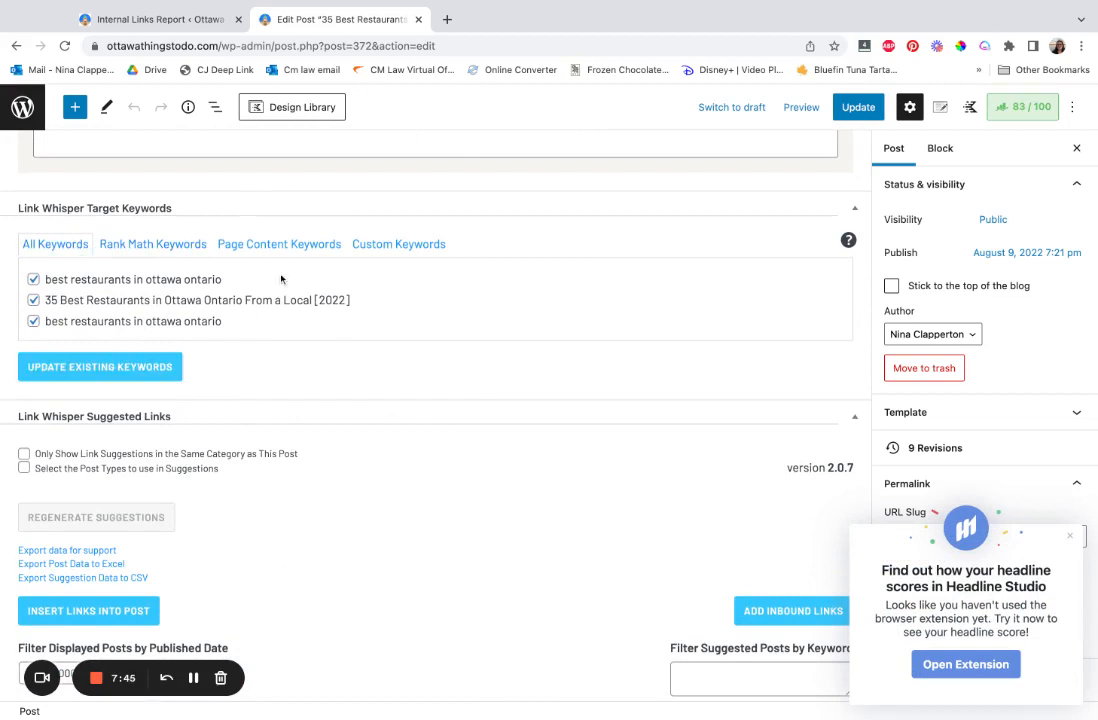
left_click(124, 250)
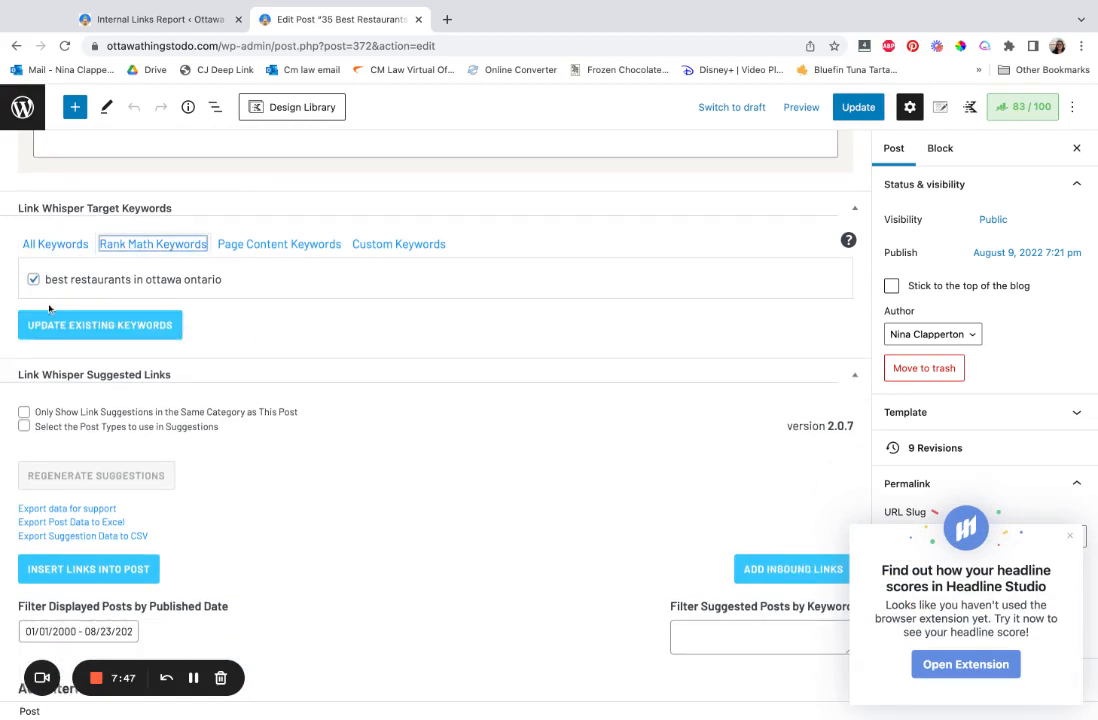
left_click(1012, 117)
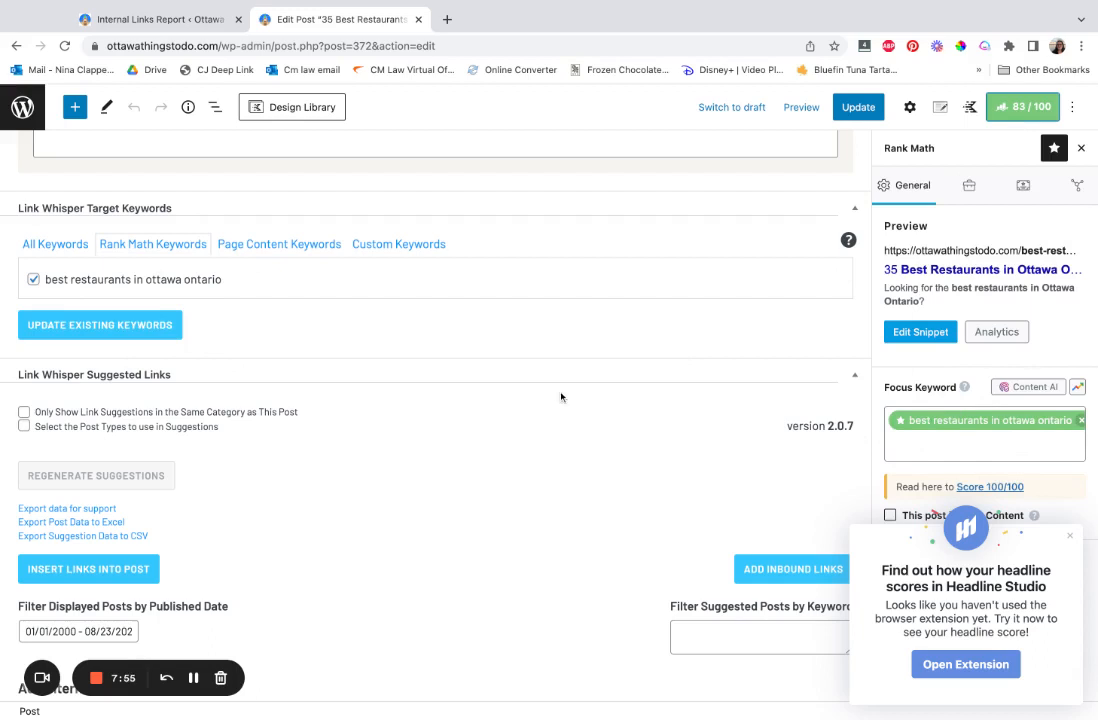
- Review the post's page content keywords and custom keywords, and return to the list of all target keywords
left_click(253, 245)
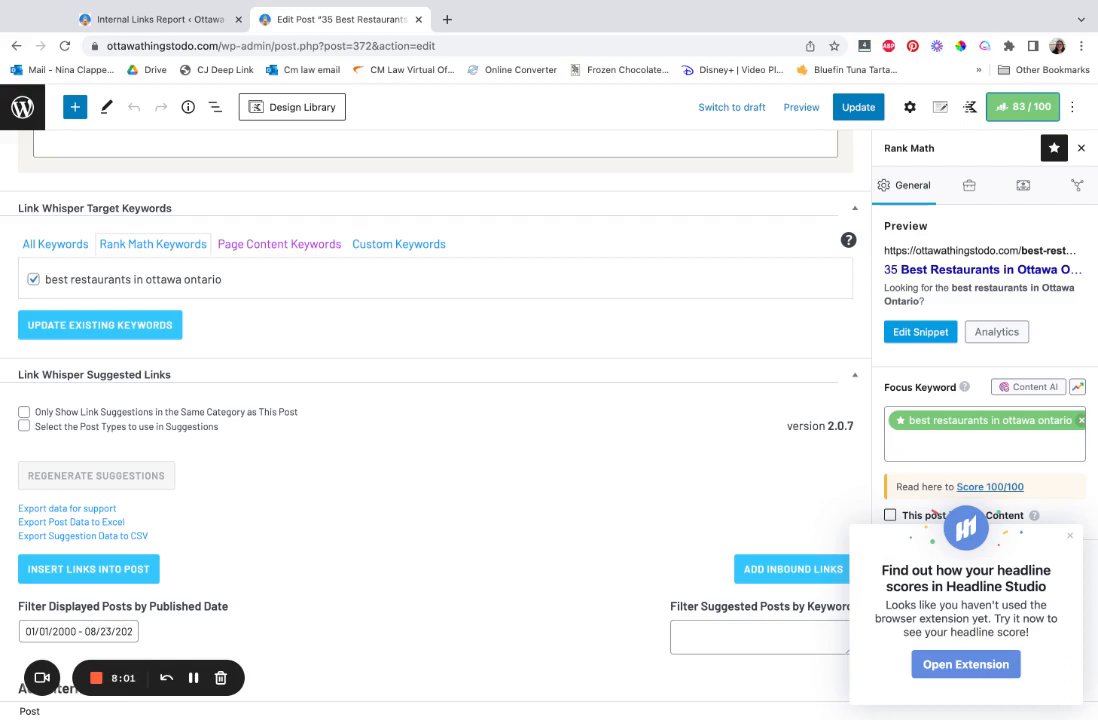
left_click(279, 244)
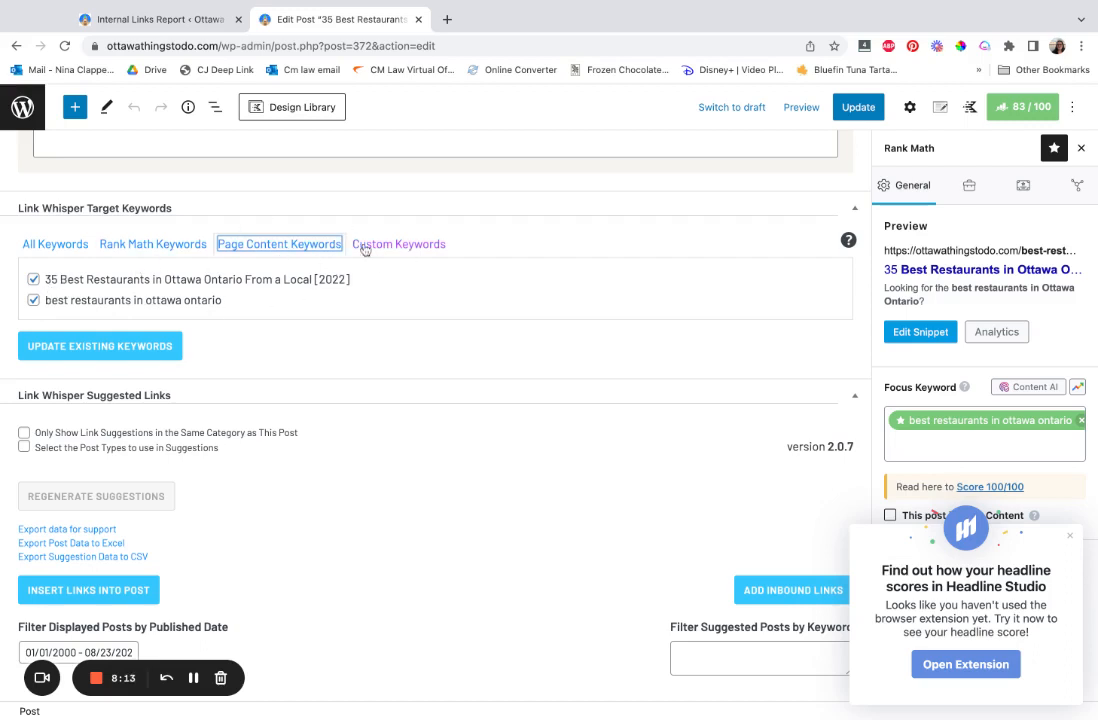
left_click(398, 244)
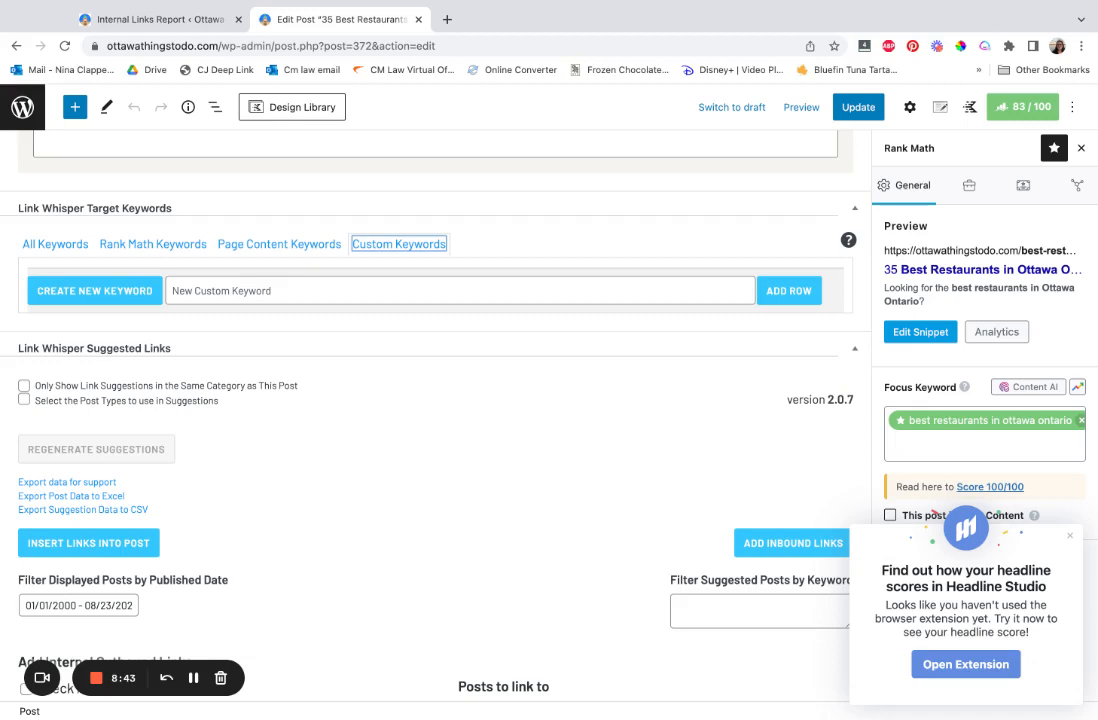
left_click(70, 247)
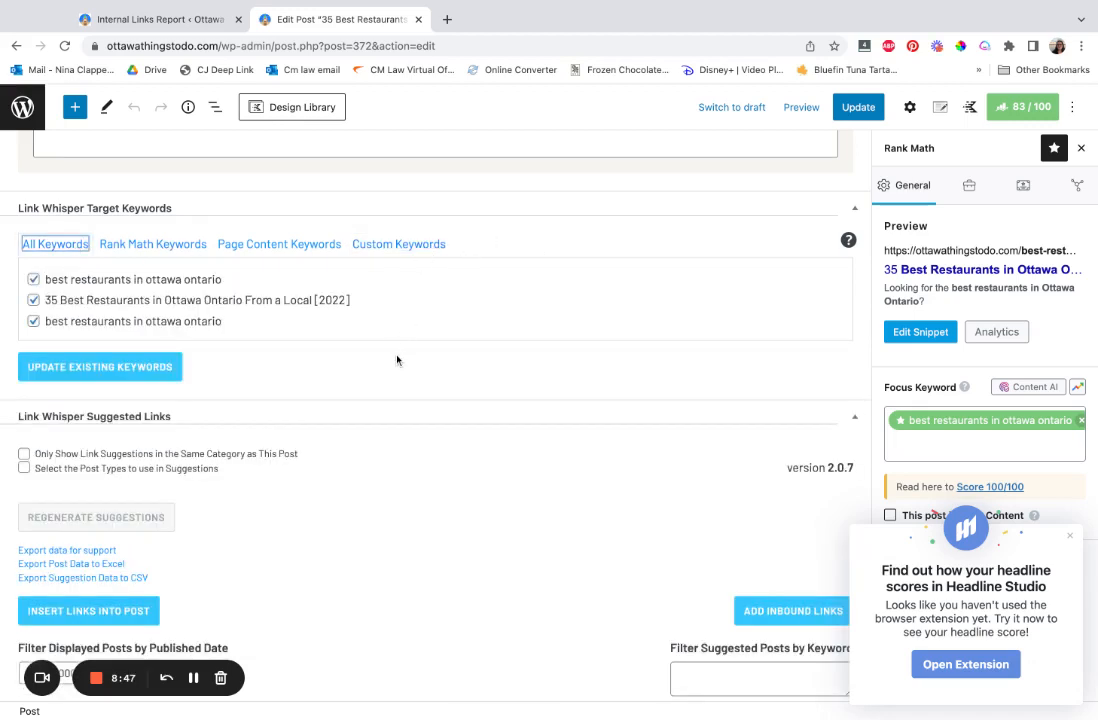
- Try limiting the suggested links to the same category as this post, and remove the restriction
scroll(395, 363, "down", 2)
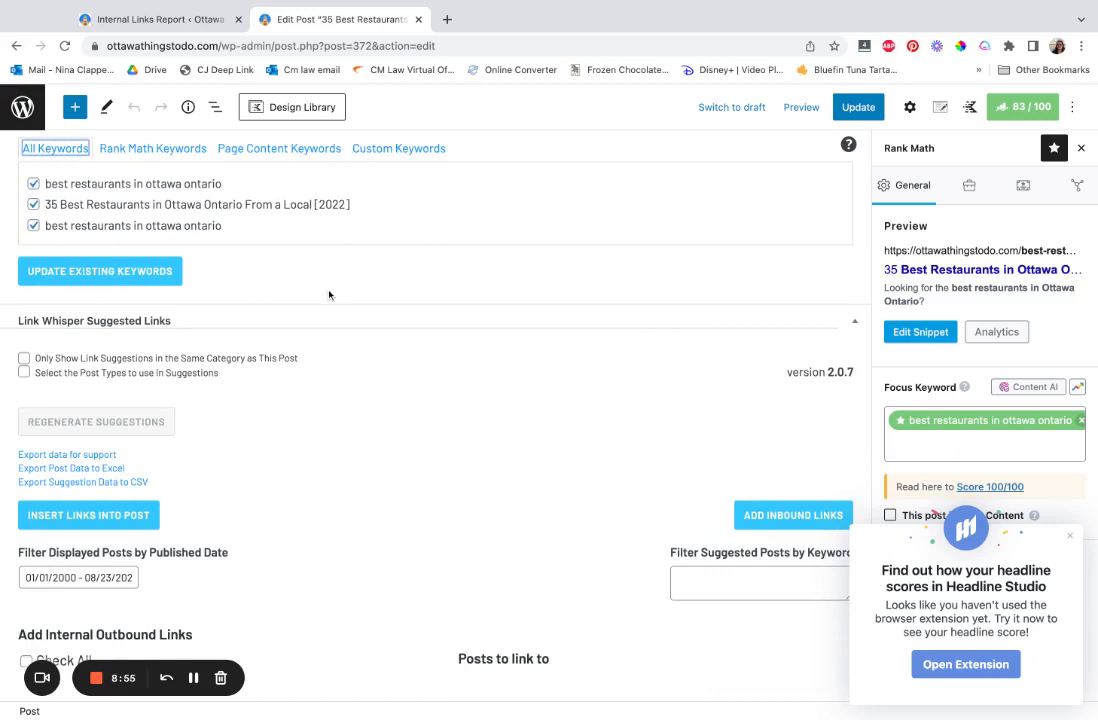
left_click(41, 362)
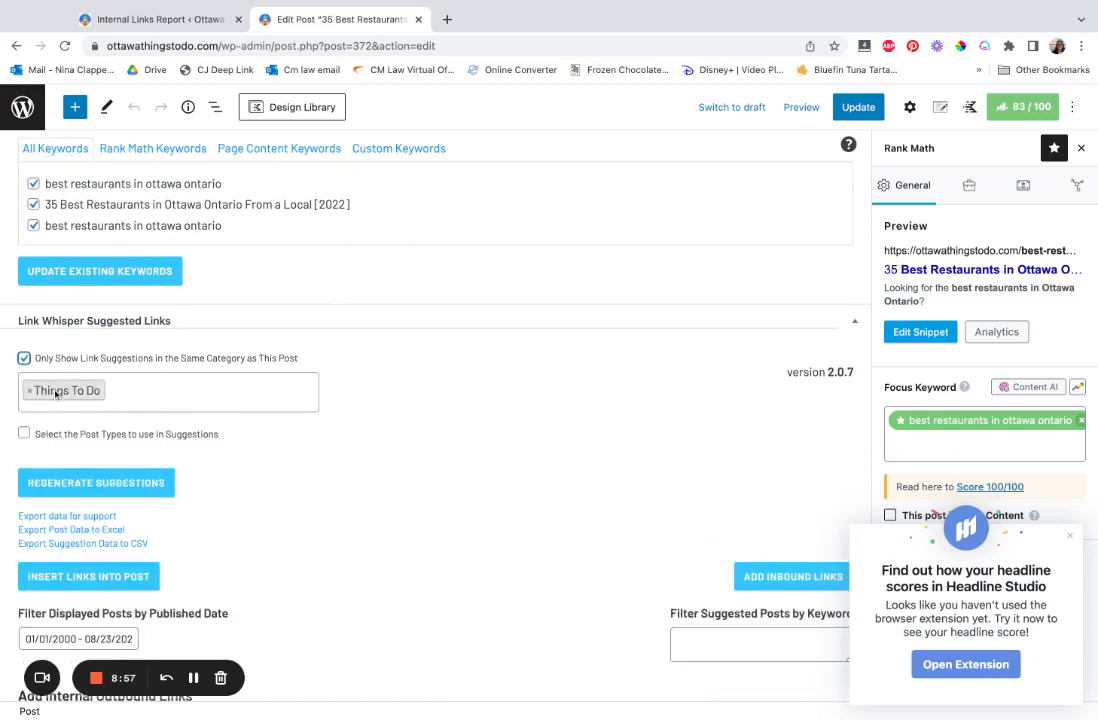
left_click(25, 360)
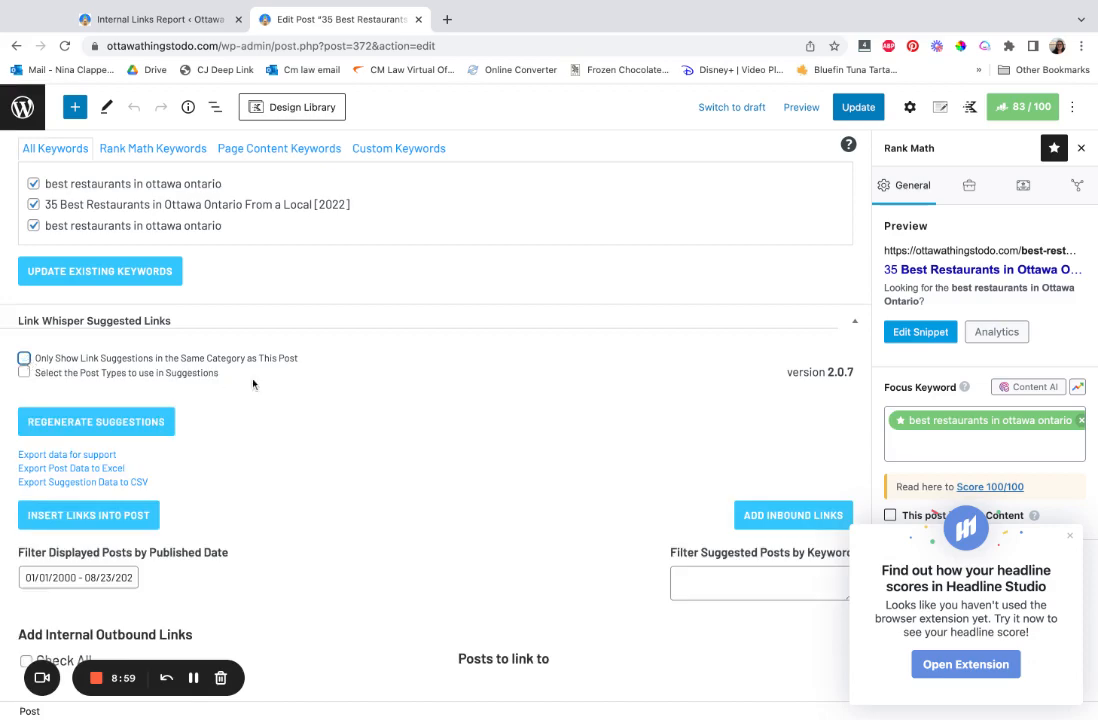
scroll(216, 324, "down", 2)
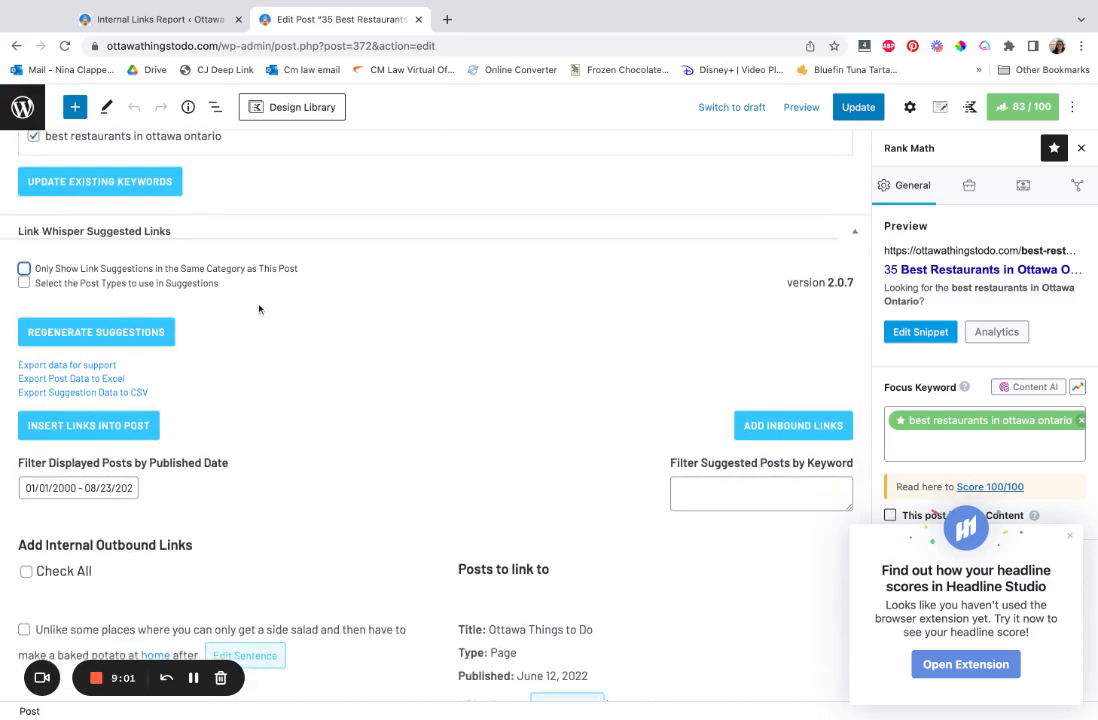
- Shorten the link anchor in the suggestion pointing to the Ottawa Zipline Experience post to "hidden gem for brunch in Ottawa"
scroll(263, 309, "down", 5)
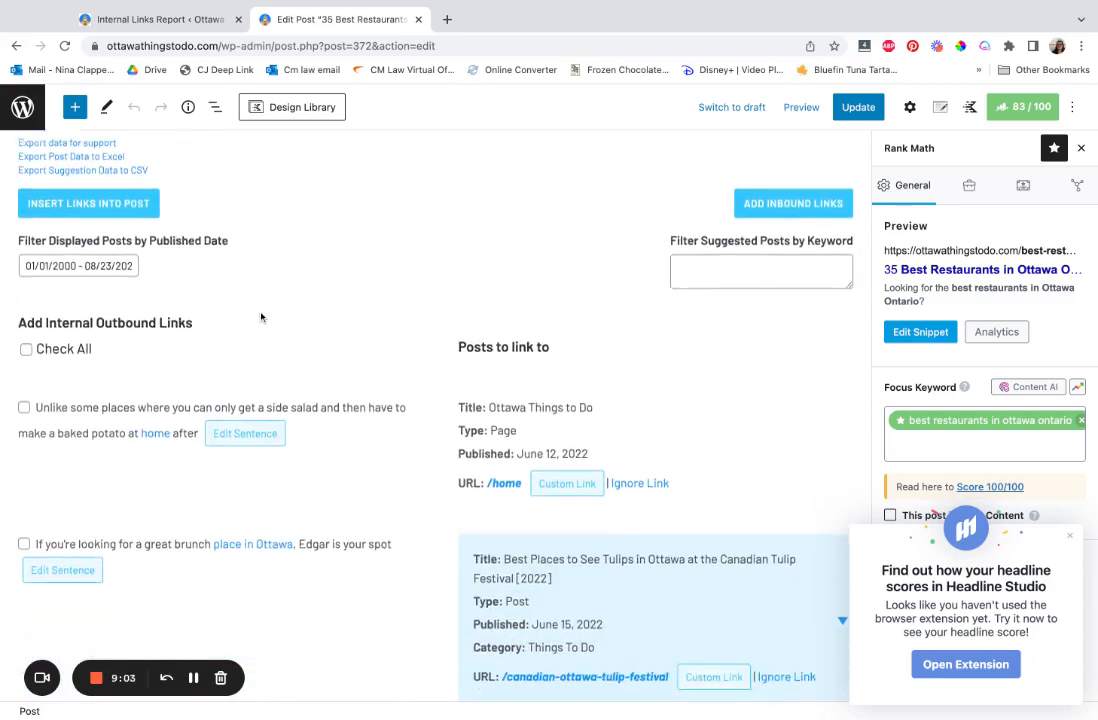
scroll(261, 317, "down", 2)
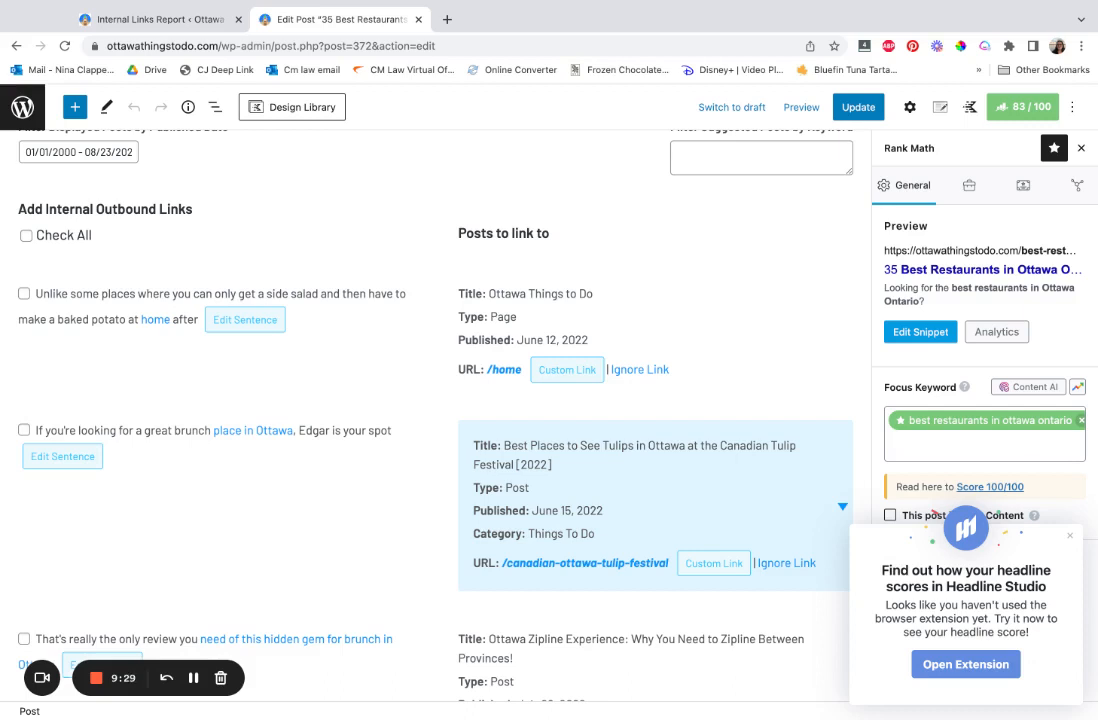
scroll(343, 416, "down", 5)
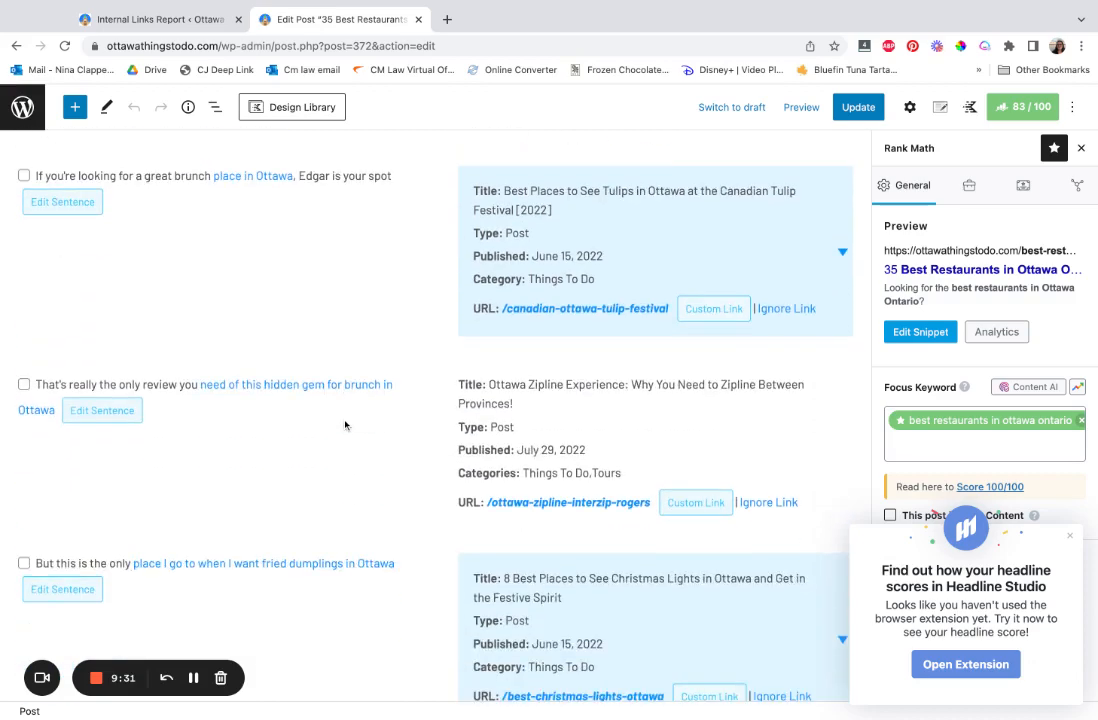
left_click(273, 386)
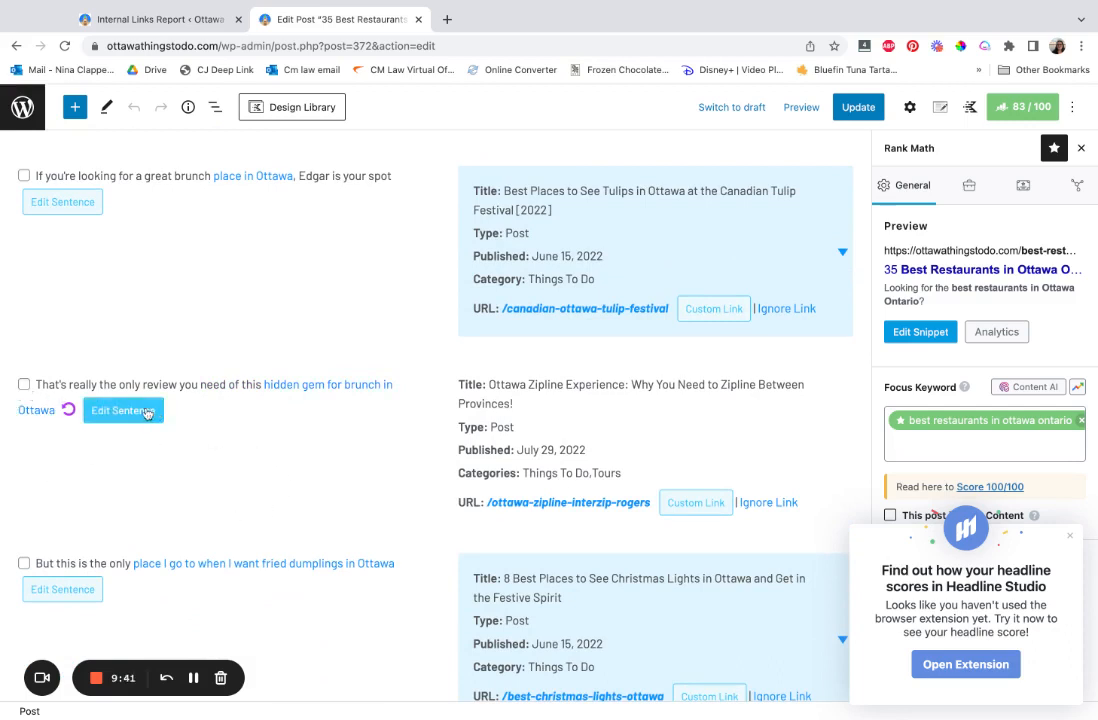
- Choose "15 Best Places to Go Apple Picking in Ottawa" as the destination for the suggested link about wanting fried dumplings in Ottawa
scroll(294, 463, "down", 3)
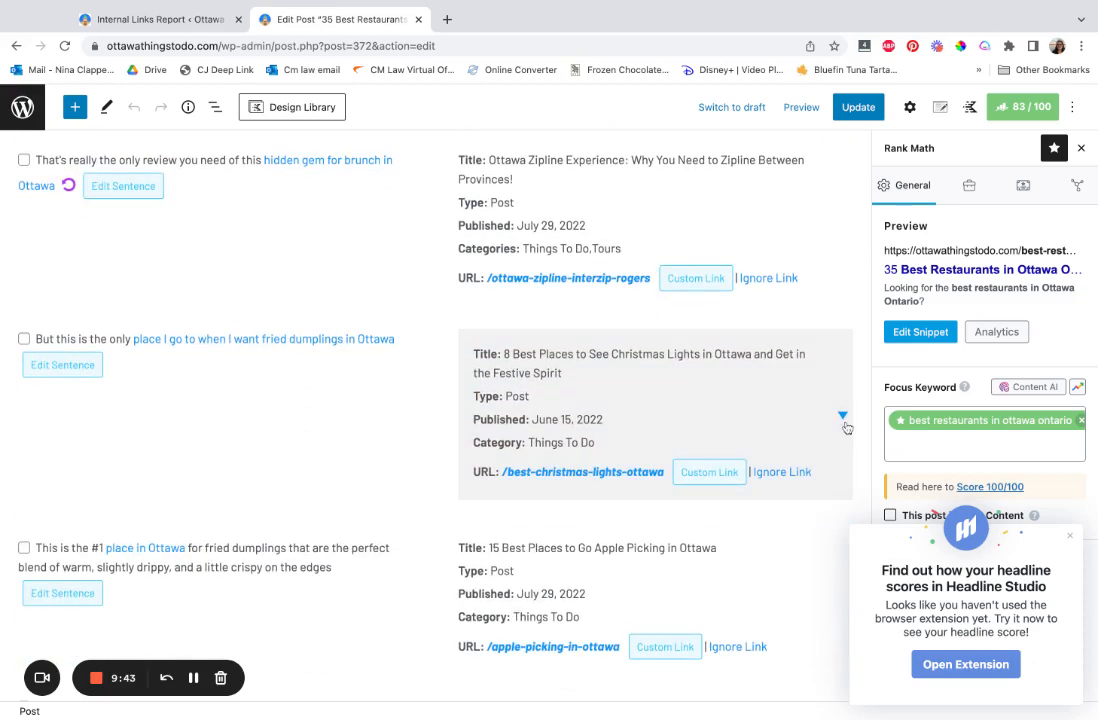
left_click(843, 415)
scroll(552, 420, "down", 1)
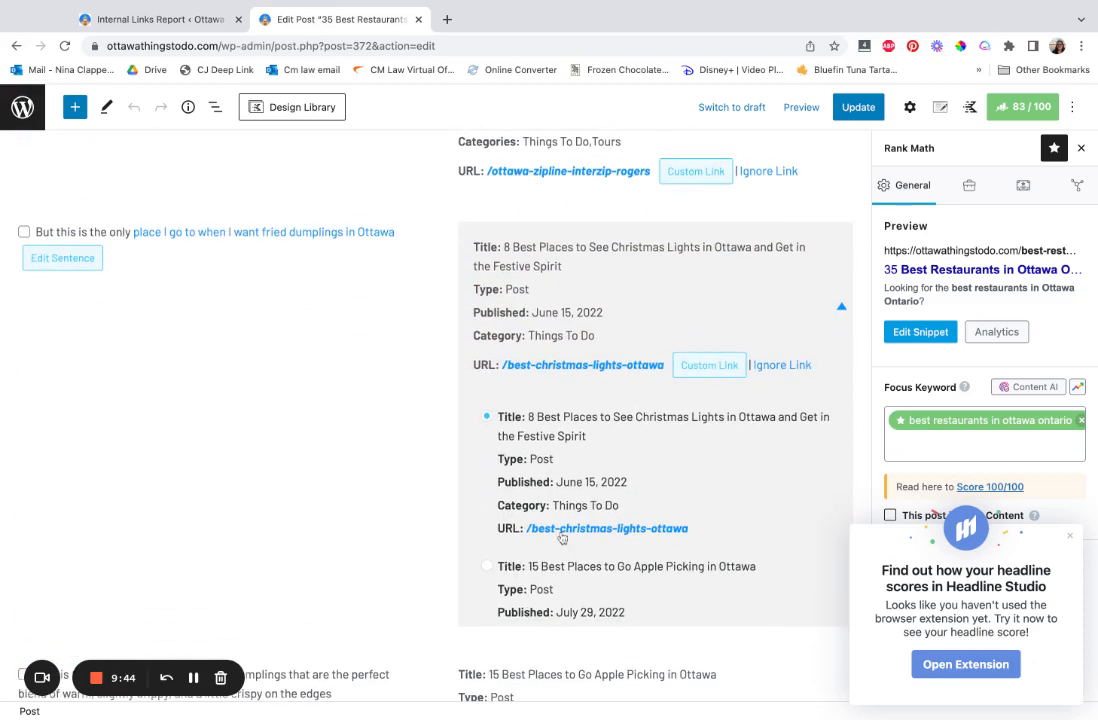
left_click(487, 573)
scroll(537, 530, "down", 2)
scroll(520, 500, "up", 2)
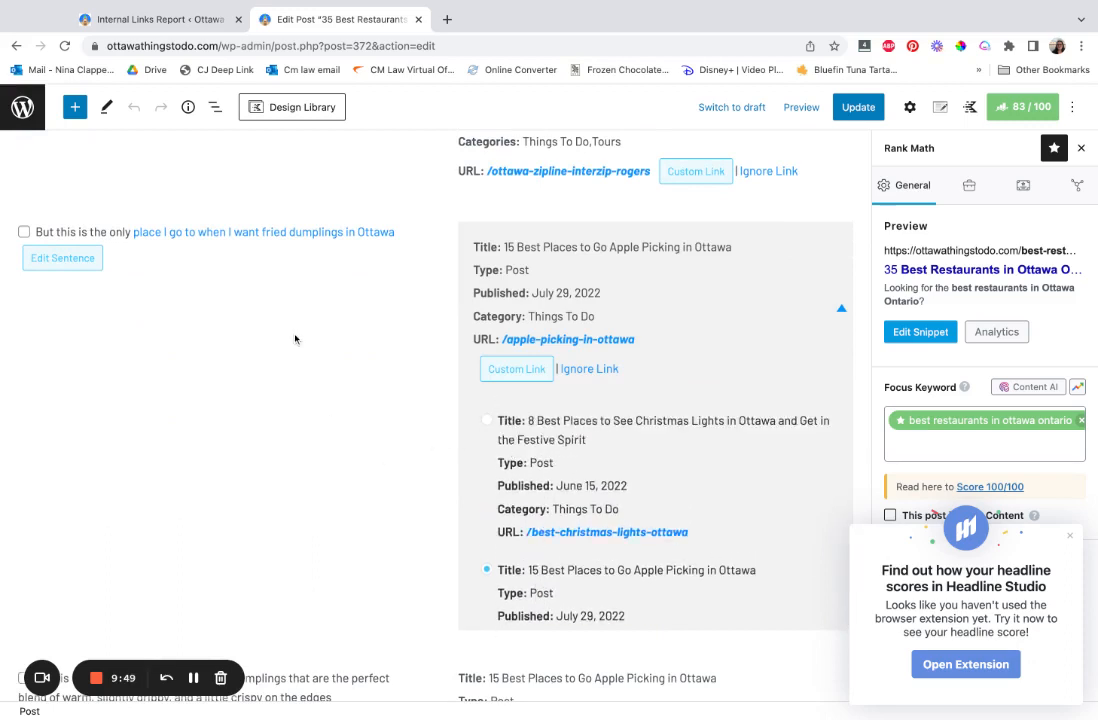
- Examine the other suggested outbound links, comparing each anchor sentence with the post it would link to
scroll(333, 335, "down", 1)
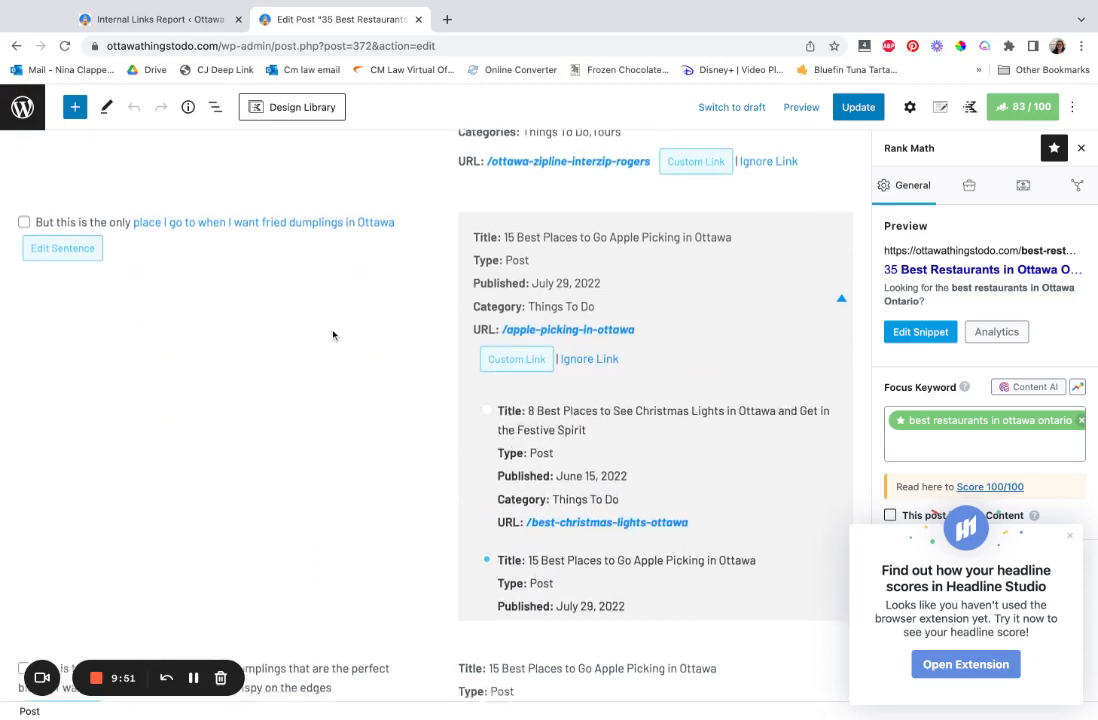
scroll(333, 335, "down", 1)
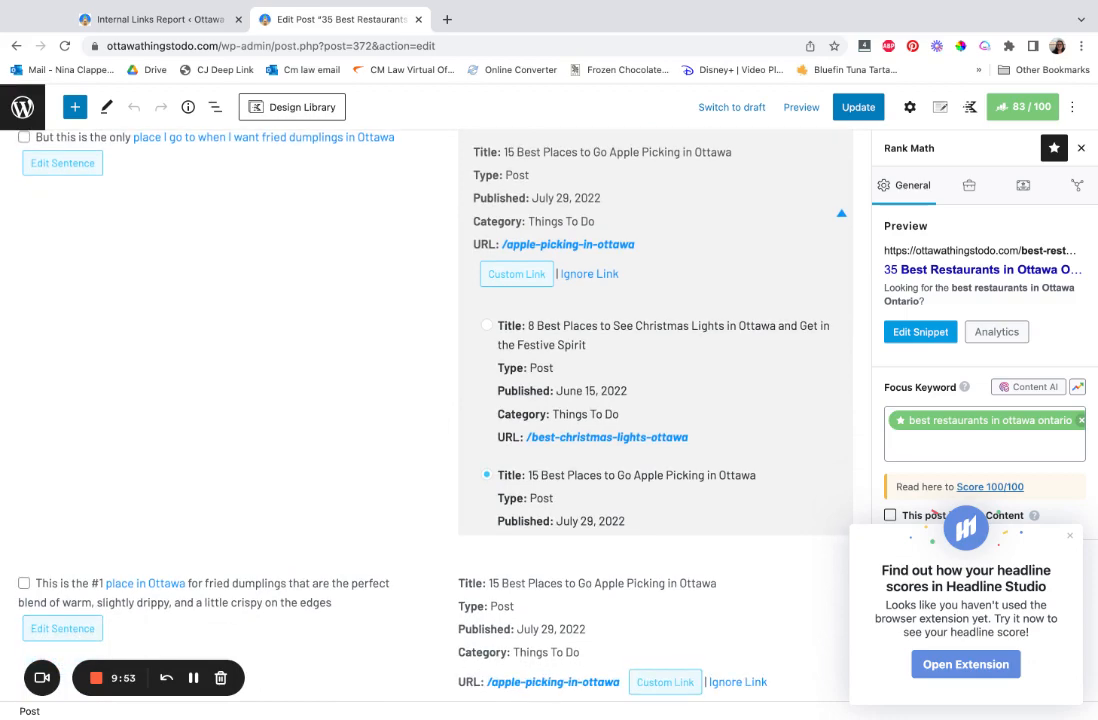
scroll(333, 335, "down", 4)
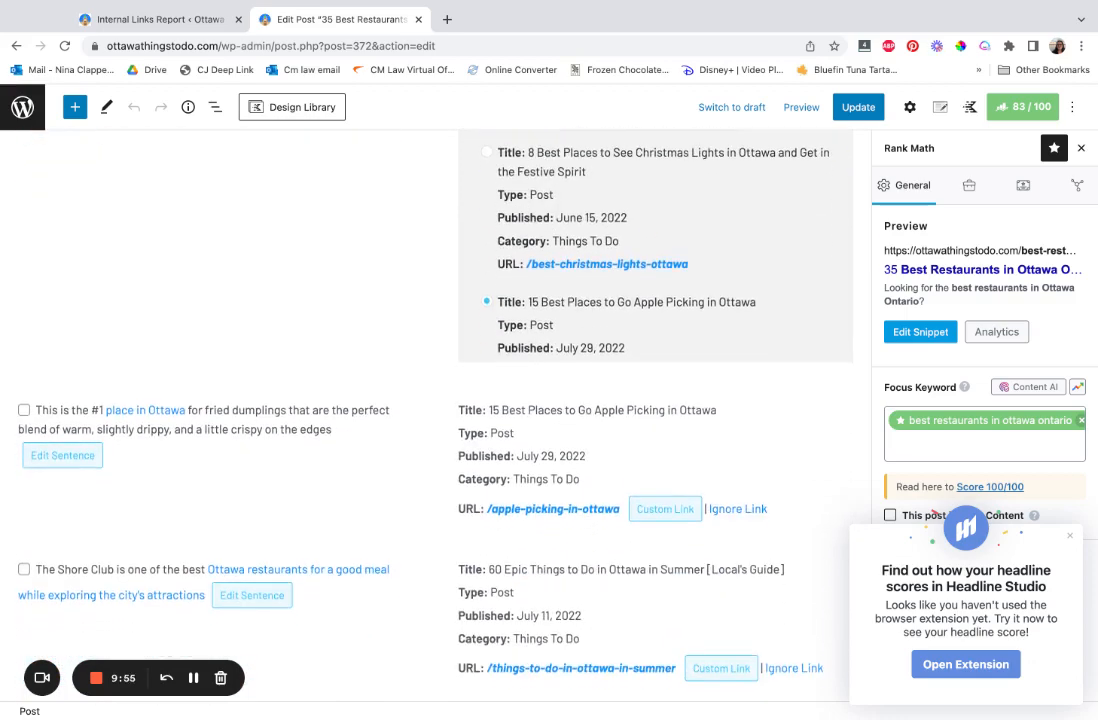
scroll(197, 617, "down", 2)
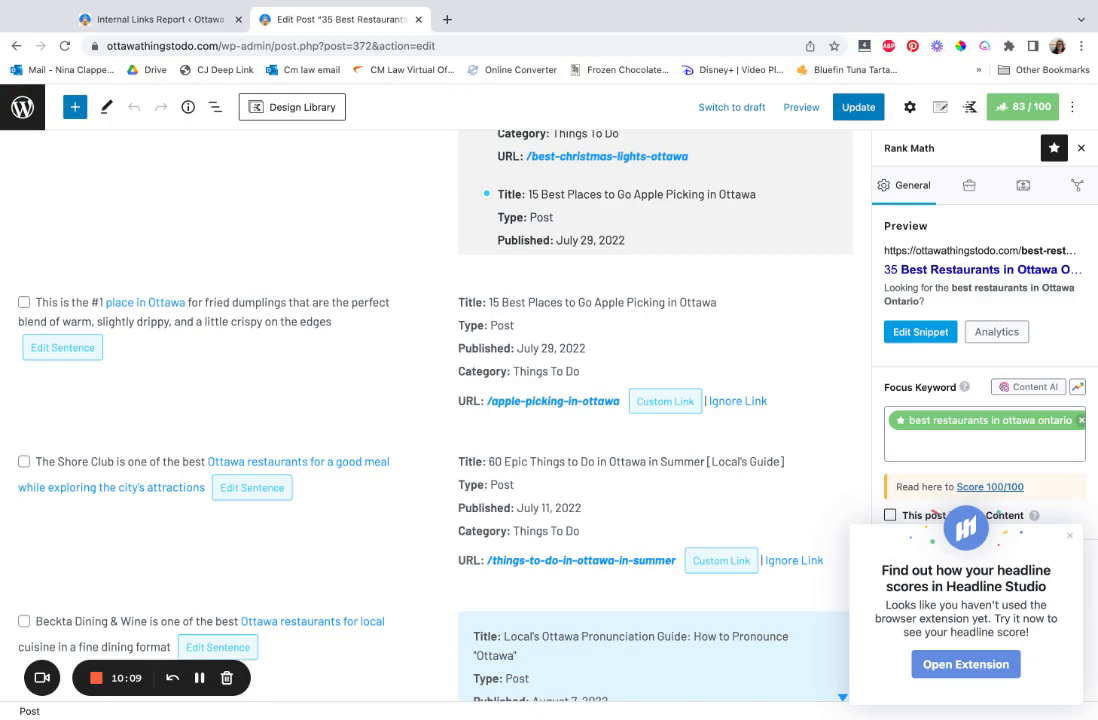
scroll(436, 400, "up", 15)
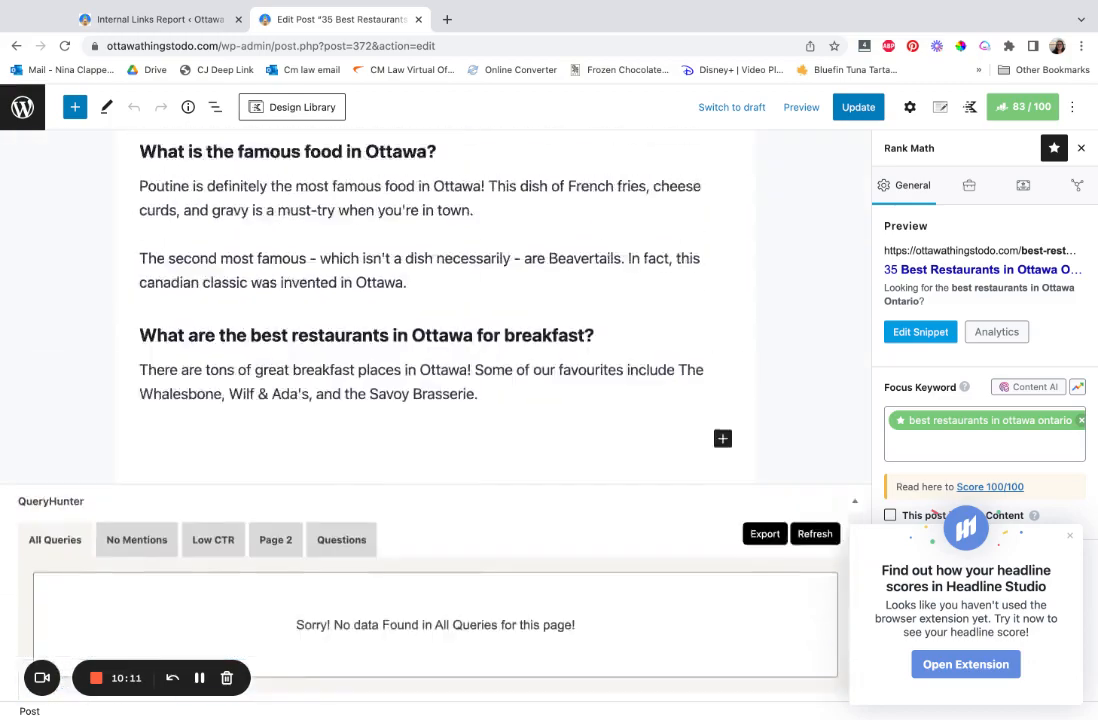
scroll(436, 400, "down", 6)
scroll(130, 355, "down", 4)
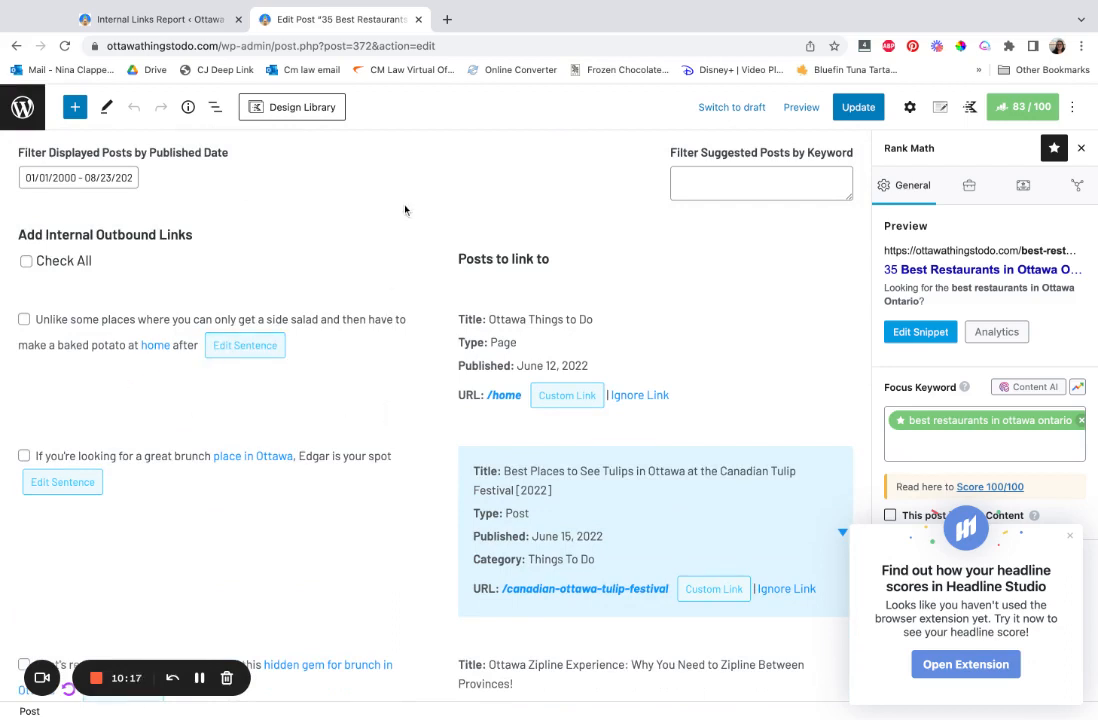
scroll(405, 210, "down", 2)
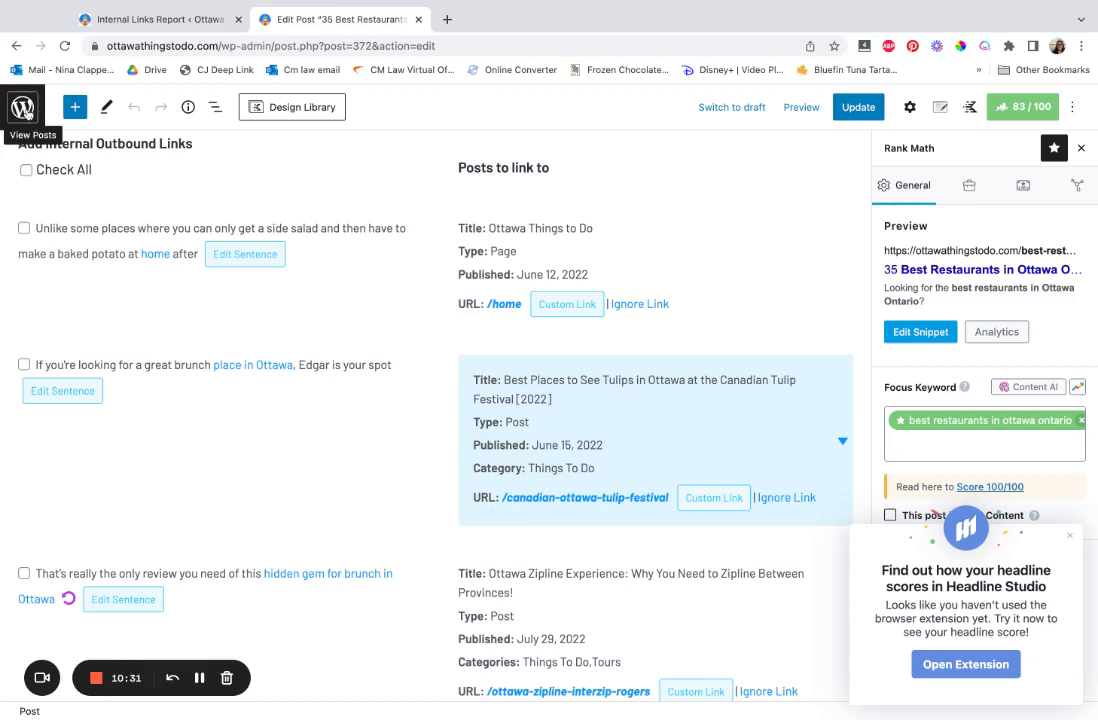
- Leave the post editor, open Link Whisper's Auto-Linking page and show the options available for an autolink rule
left_click(28, 112)
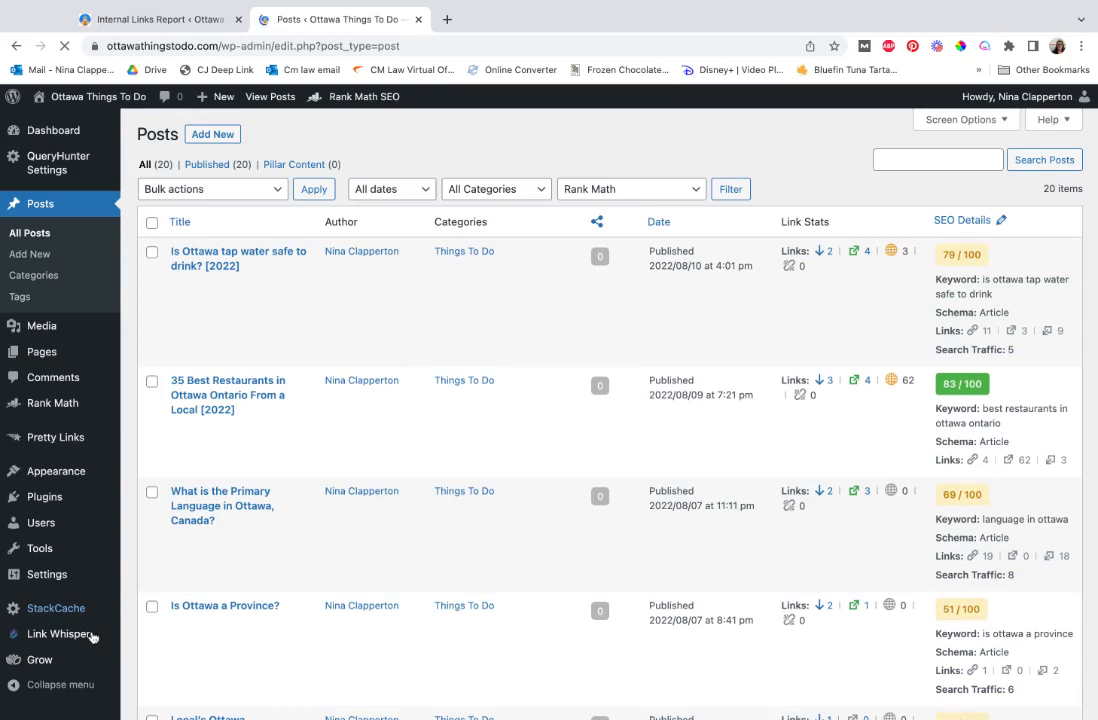
mouse_move(81, 638)
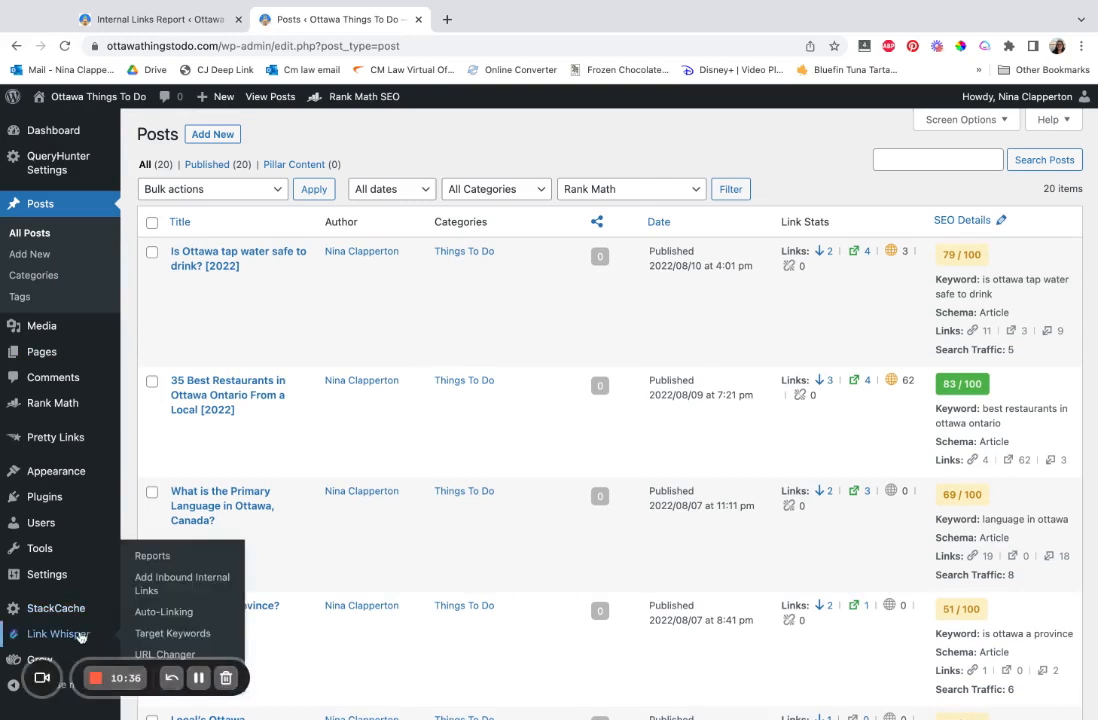
left_click(157, 614)
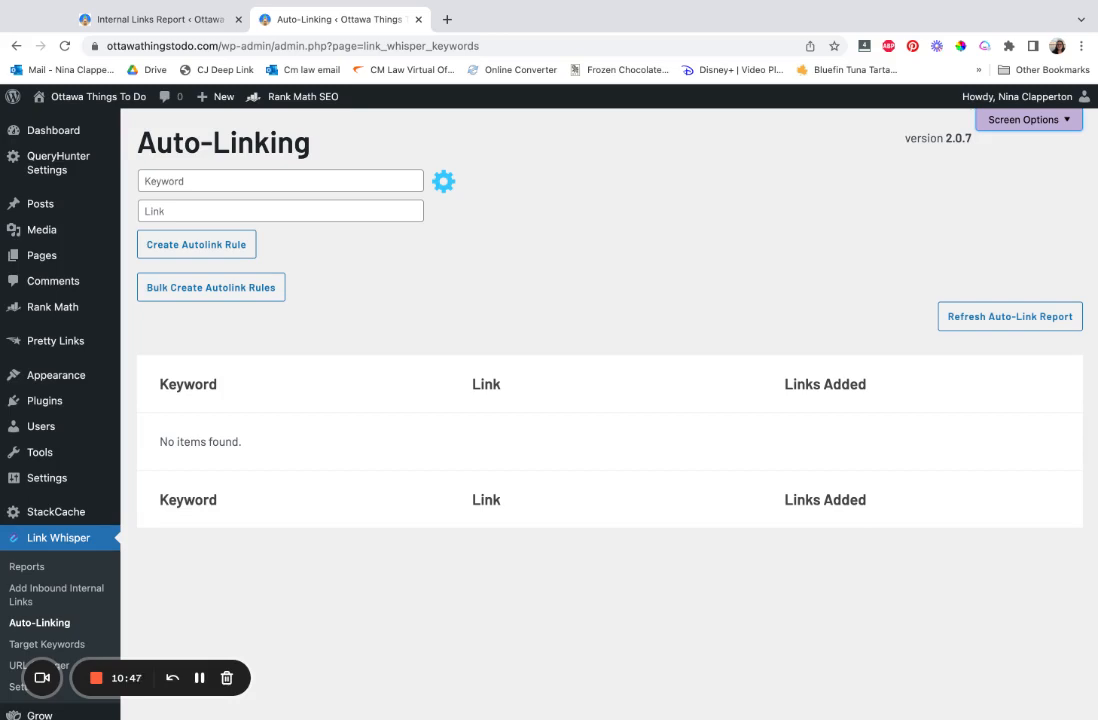
left_click(283, 172)
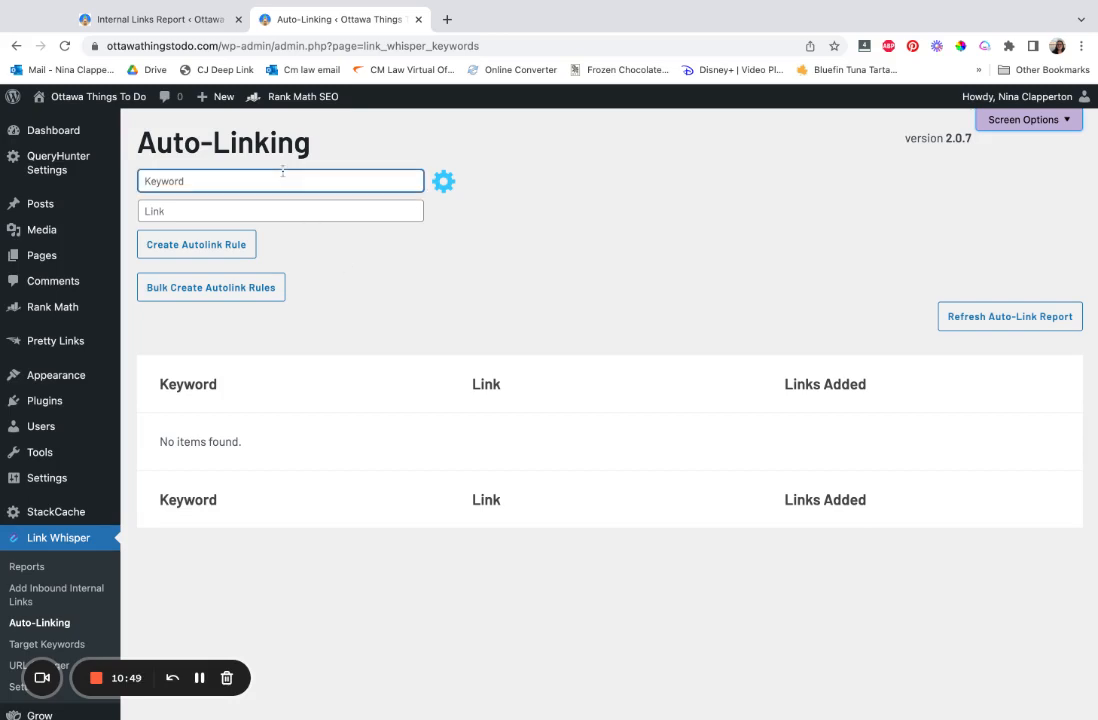
left_click(335, 155)
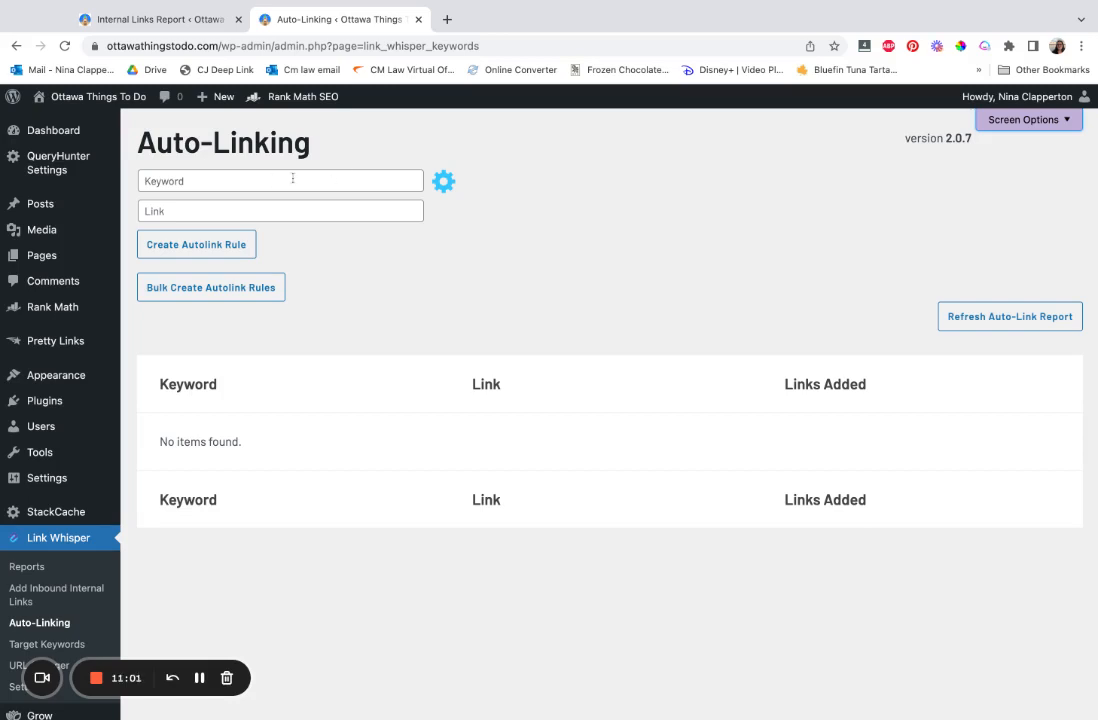
left_click(444, 183)
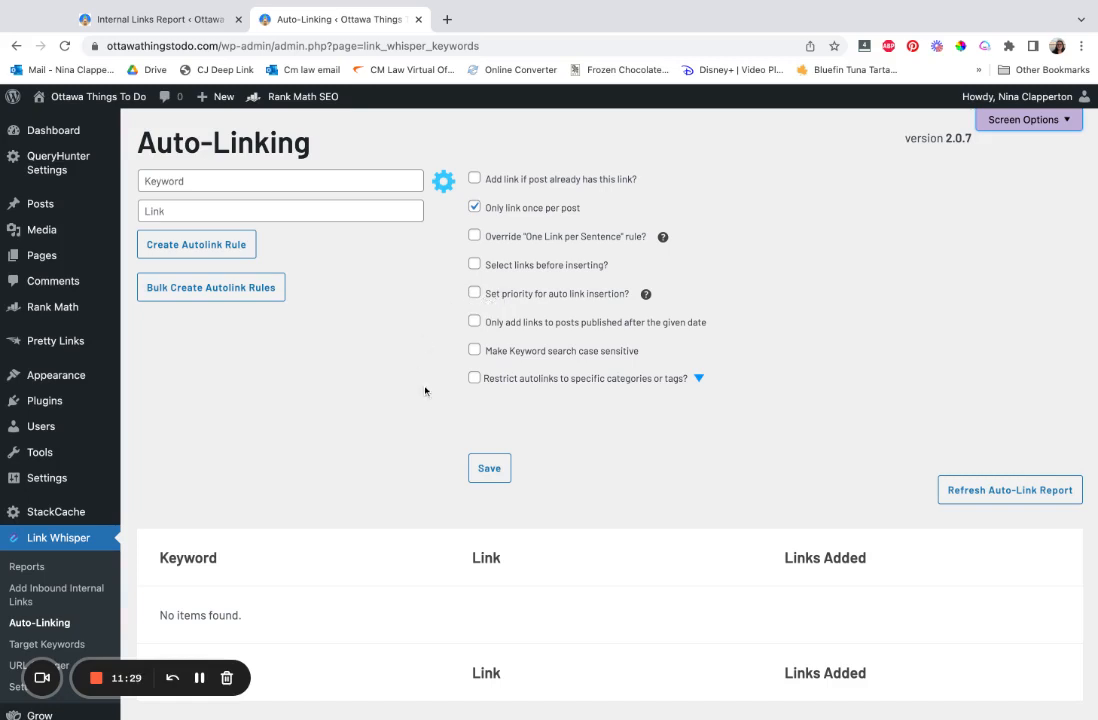
- Open Link Whisper's URL Changer and review where an old URL can be replaced with a new one
scroll(235, 410, "down", 1)
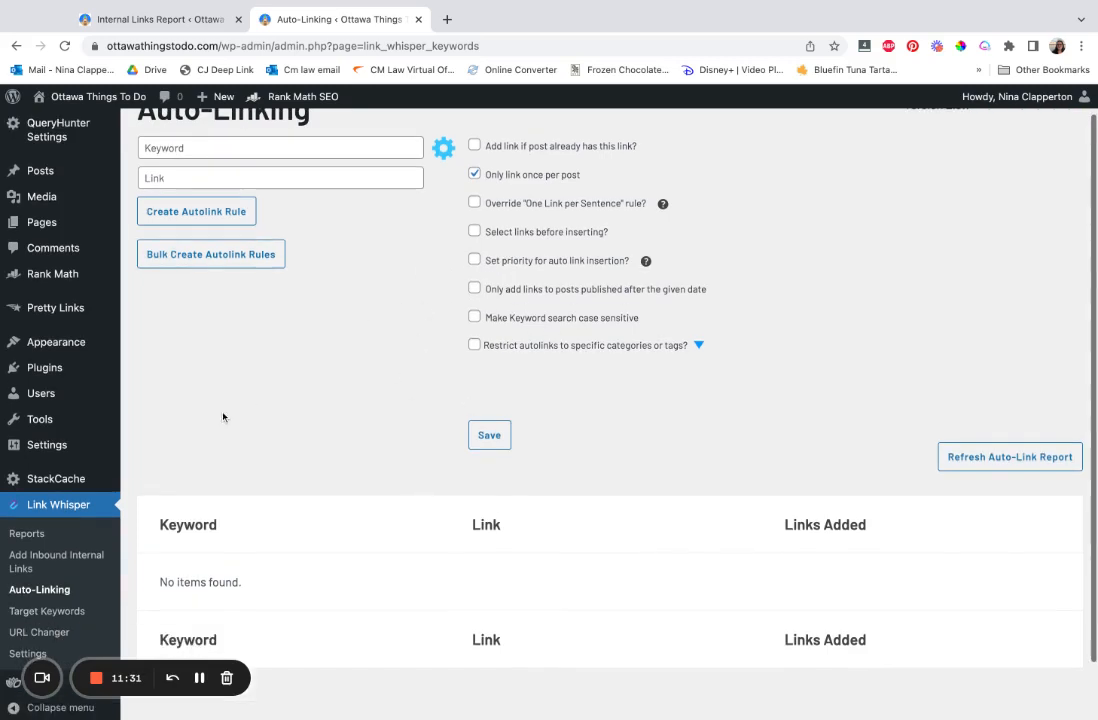
left_click(44, 632)
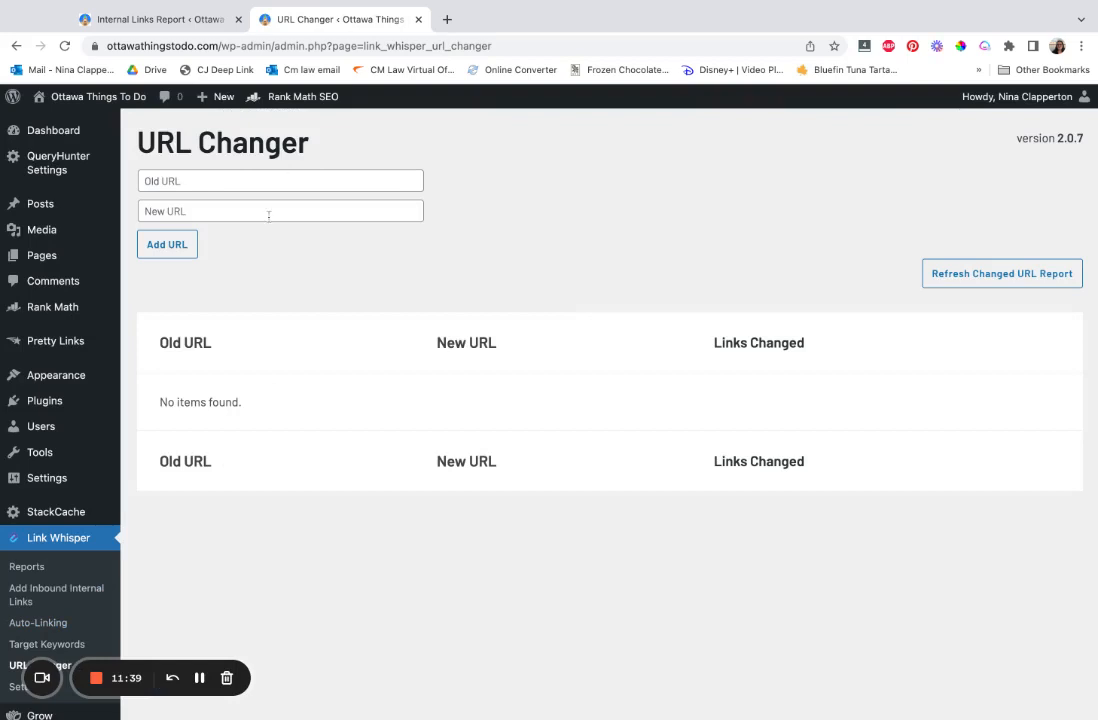
scroll(223, 313, "down", 1)
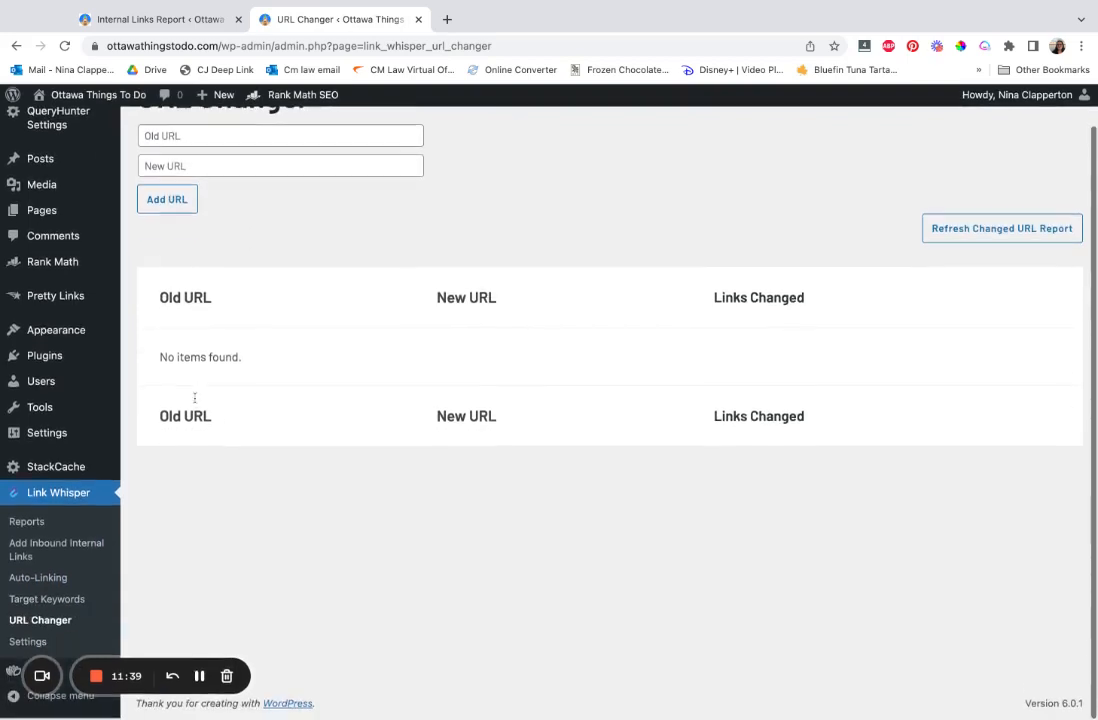
- Open the Link Whisper settings and review the general options for new tabs, ignored words, post types, statuses, skipped sentences and link limits
left_click(30, 643)
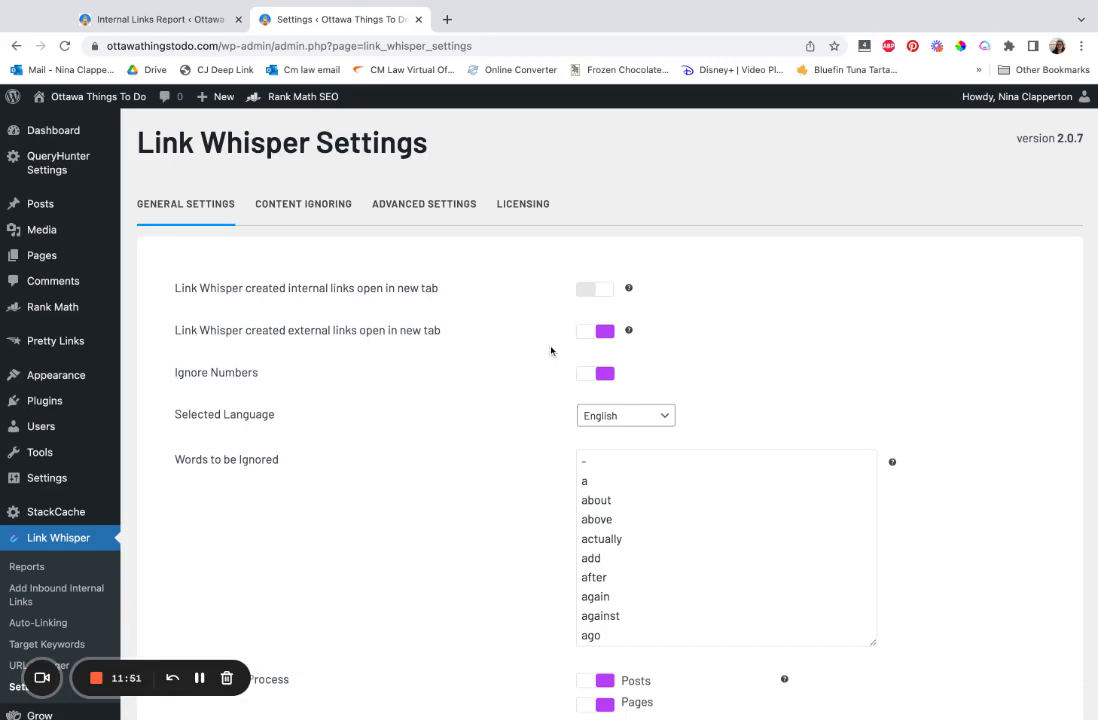
scroll(475, 377, "down", 1)
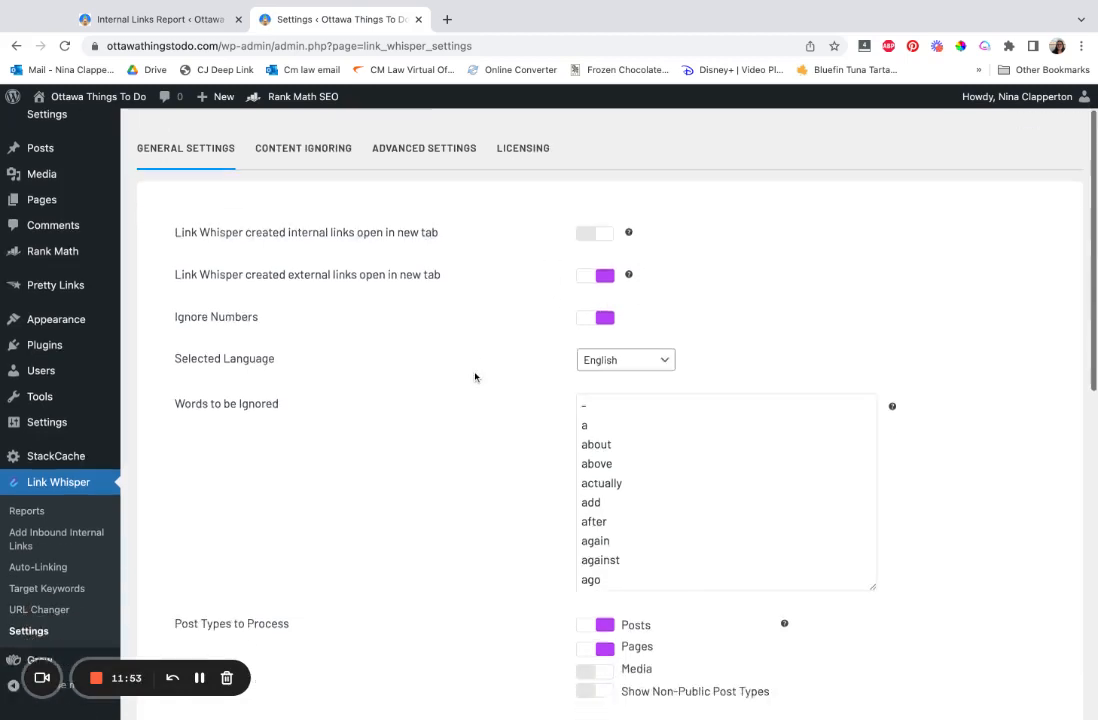
scroll(475, 377, "down", 5)
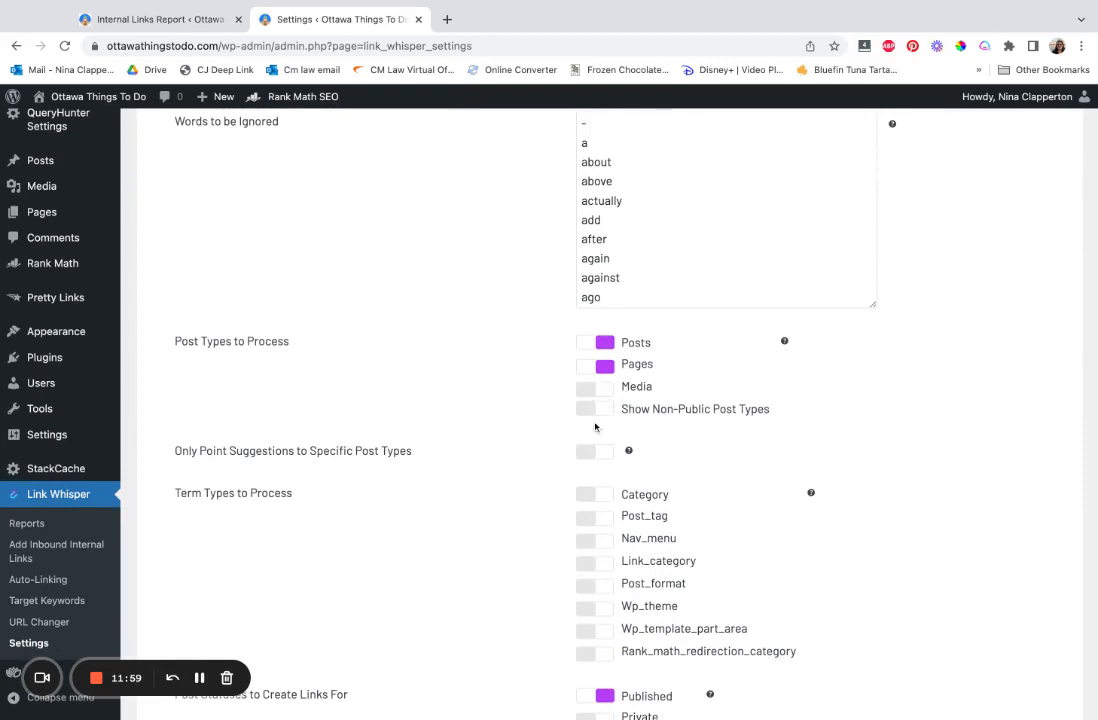
scroll(510, 385, "down", 1)
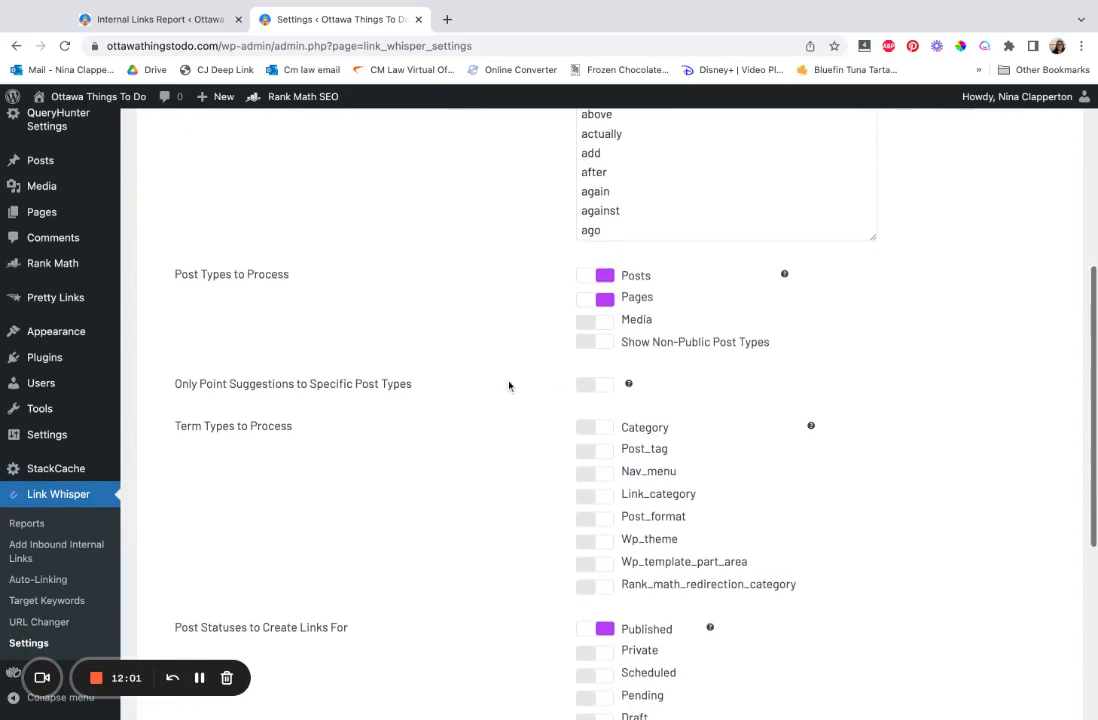
scroll(508, 386, "down", 5)
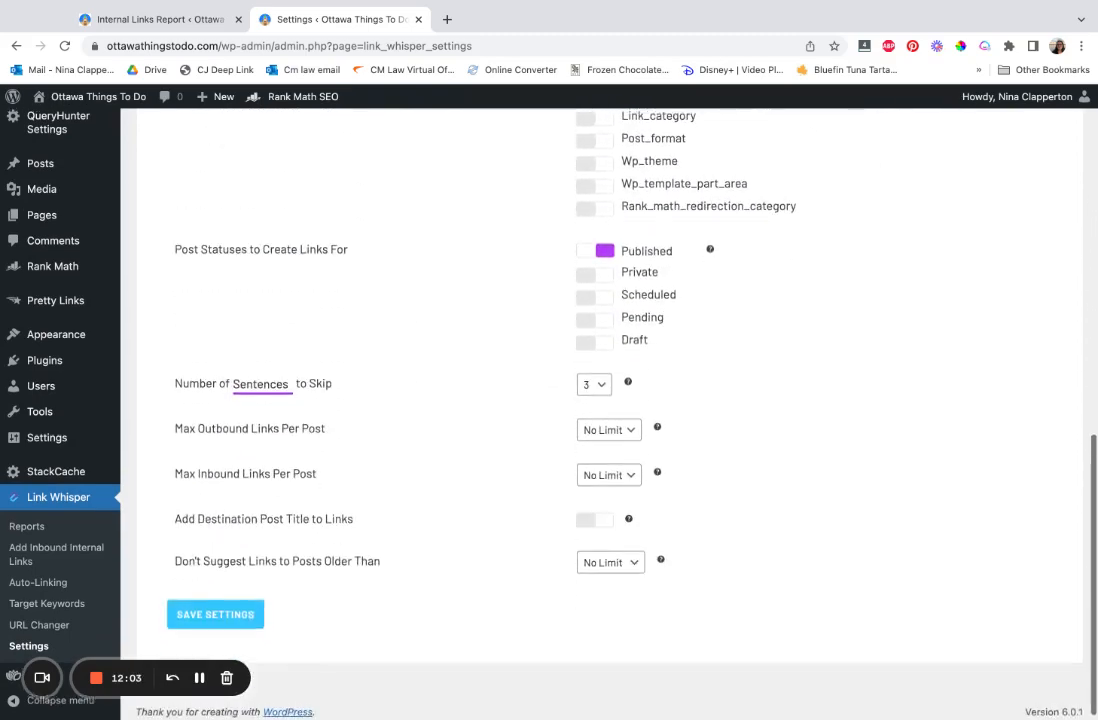
scroll(470, 331, "up", 2)
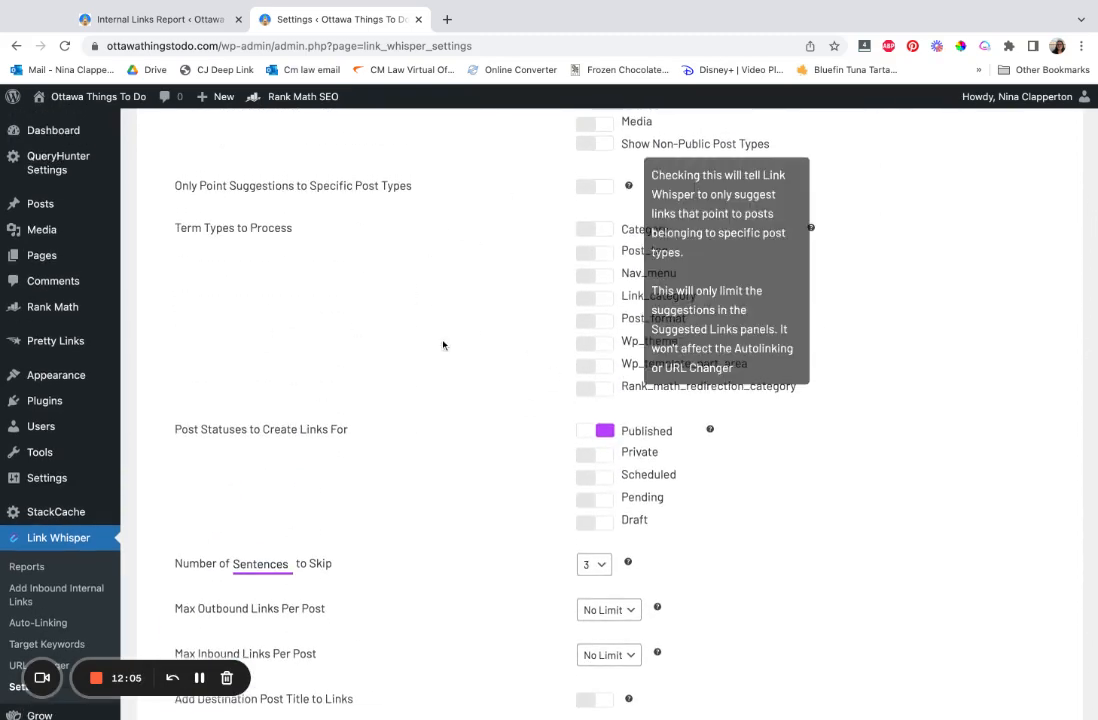
scroll(358, 370, "down", 3)
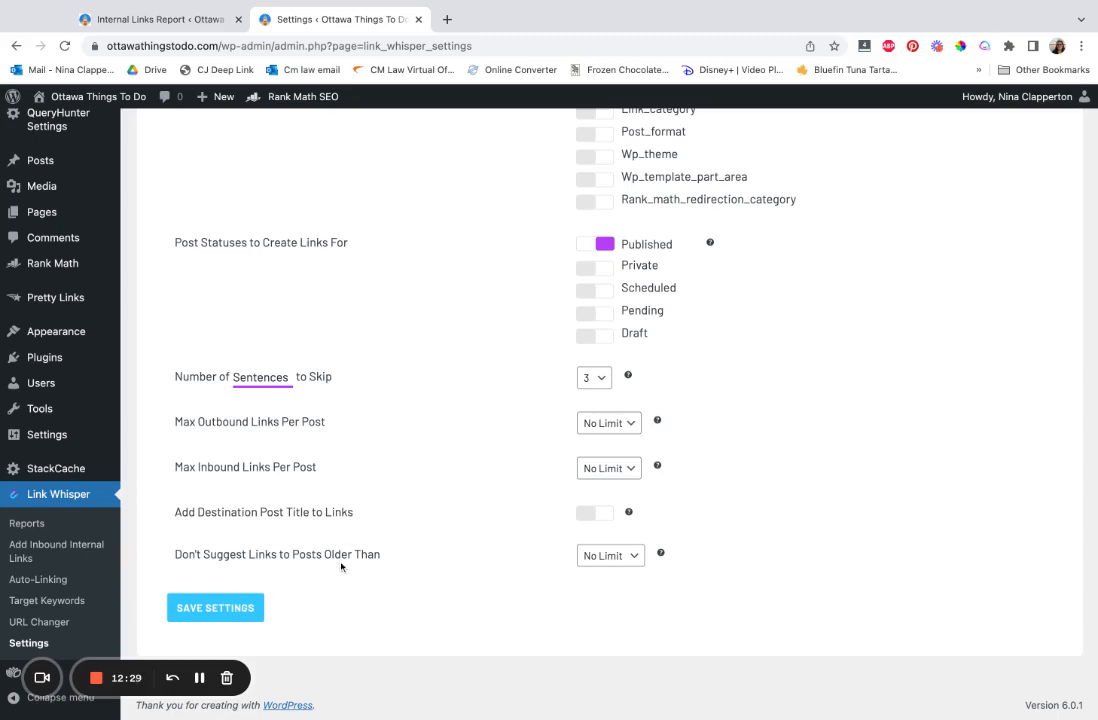
- Review the content ignoring settings for pages and posts that Link Whisper should leave out
scroll(365, 603, "up", 15)
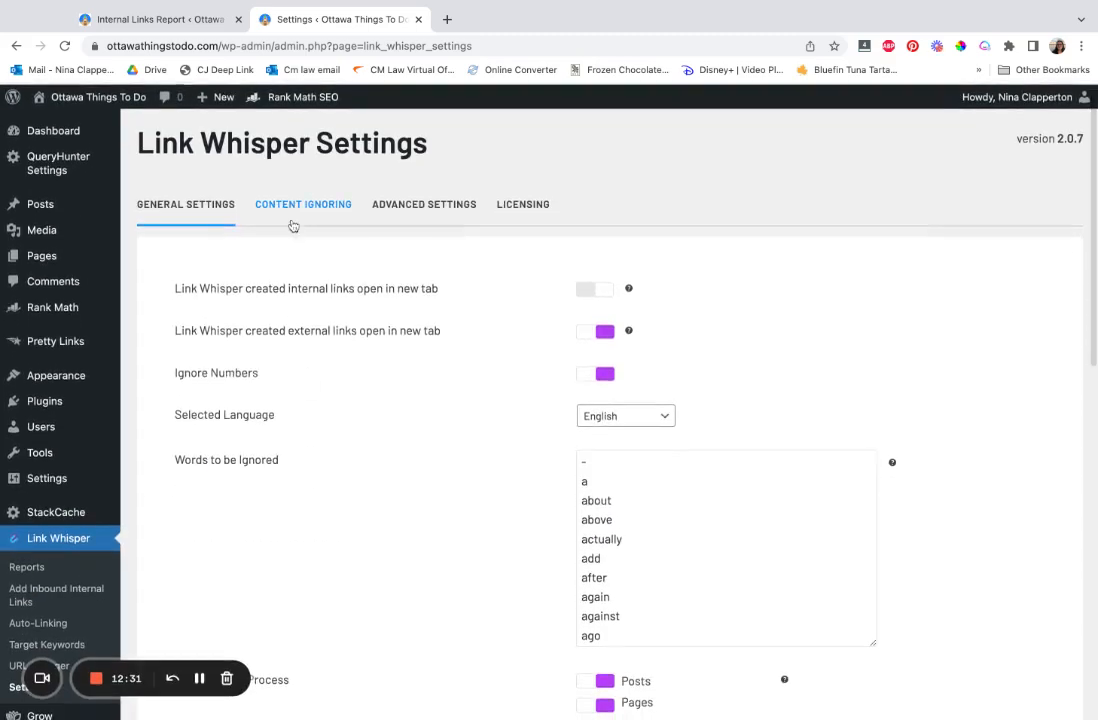
left_click(293, 218)
scroll(321, 304, "down", 3)
scroll(321, 304, "up", 3)
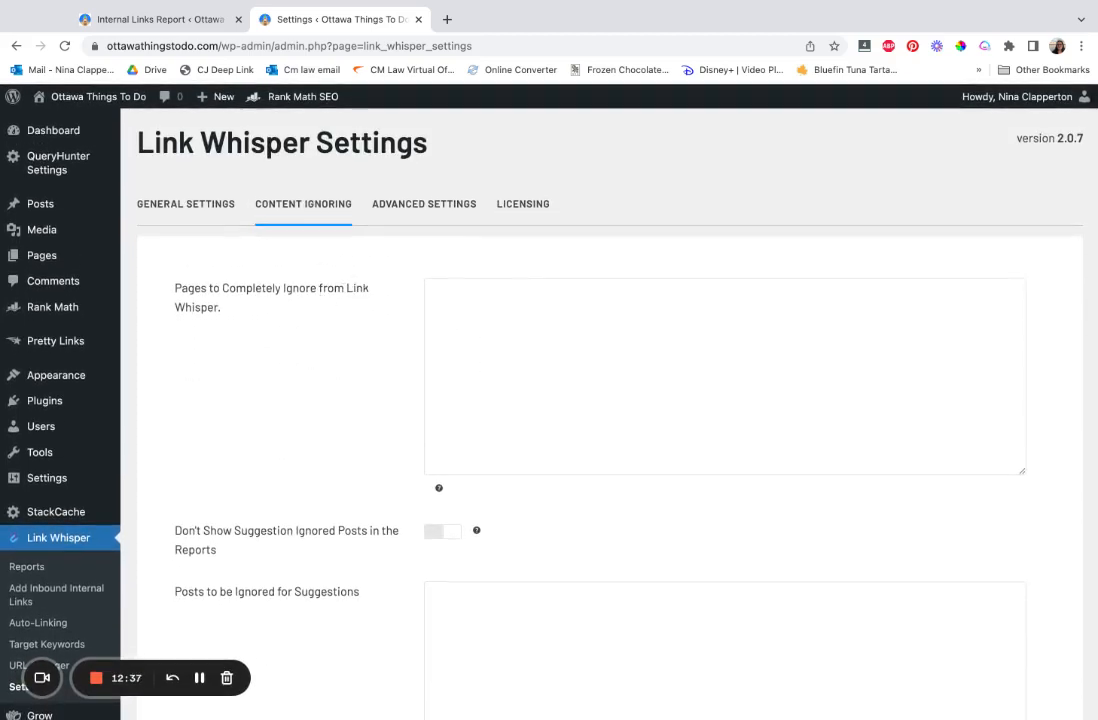
- Review Link Whisper's advanced settings for outbound suggestions, sponsored domains, link tab behaviour, link scanning, Google Search Console and target keyword sources
left_click(434, 210)
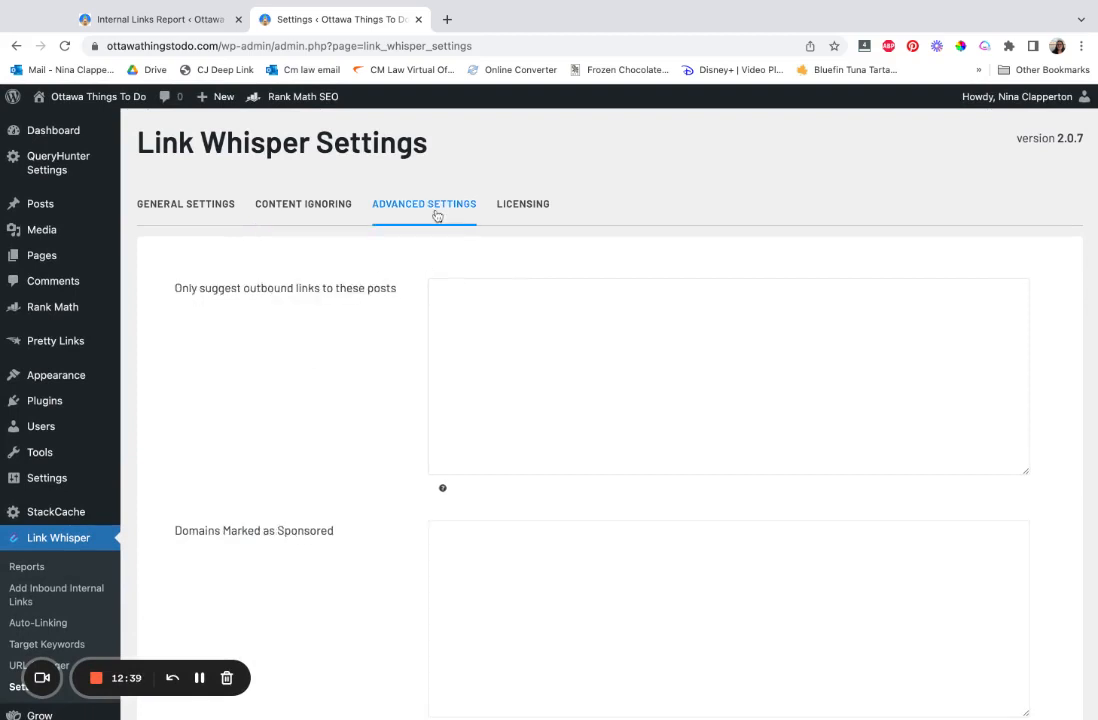
scroll(438, 292, "down", 1)
scroll(438, 292, "down", 4)
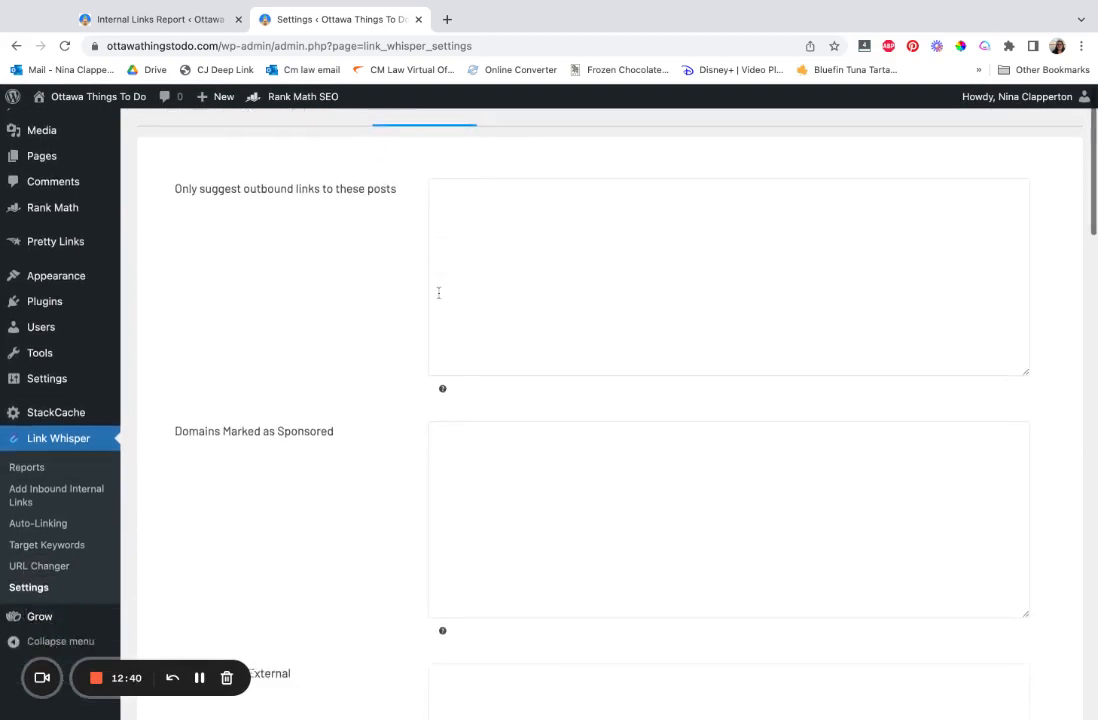
scroll(480, 318, "down", 6)
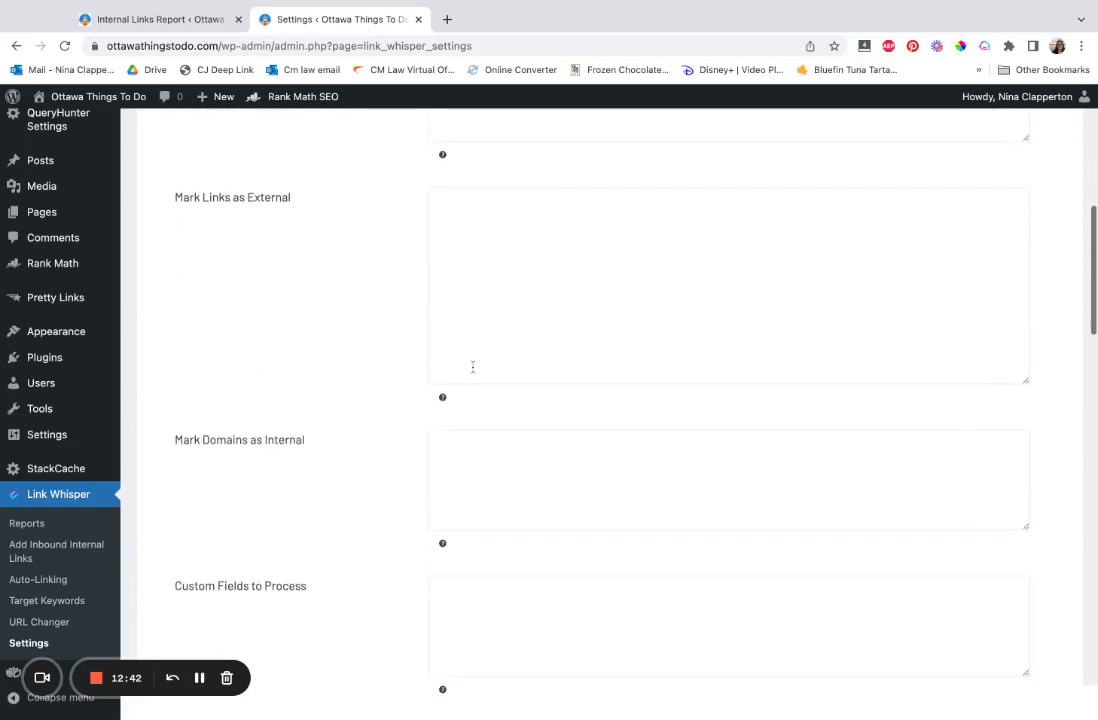
scroll(473, 367, "down", 5)
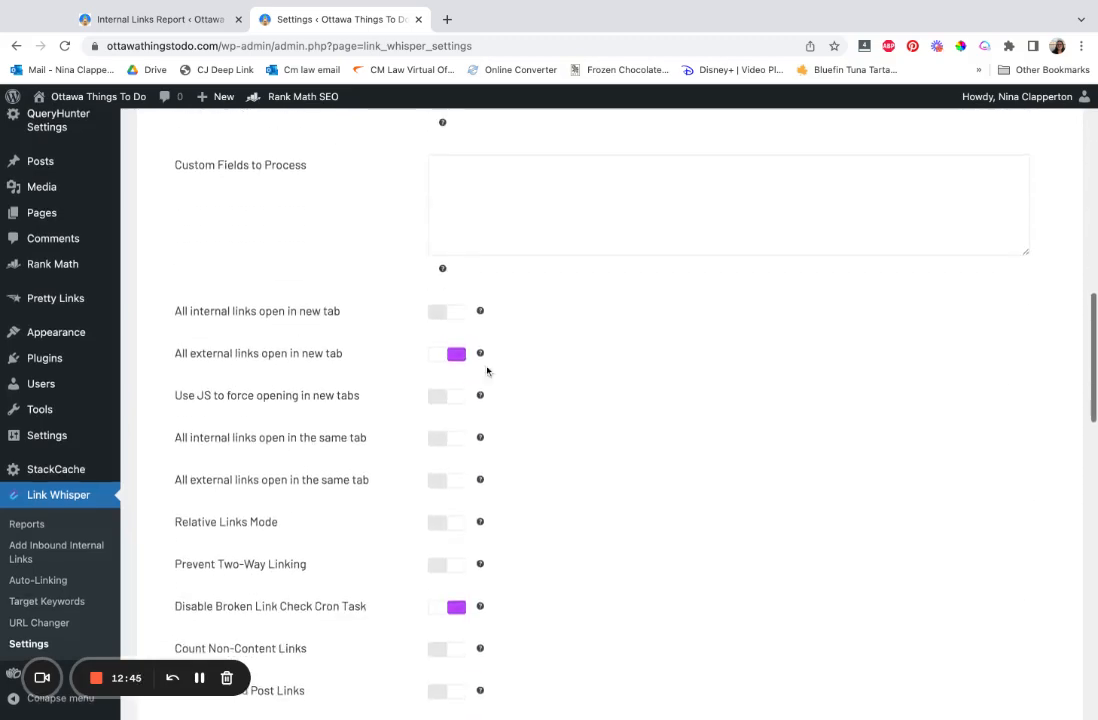
scroll(559, 344, "down", 7)
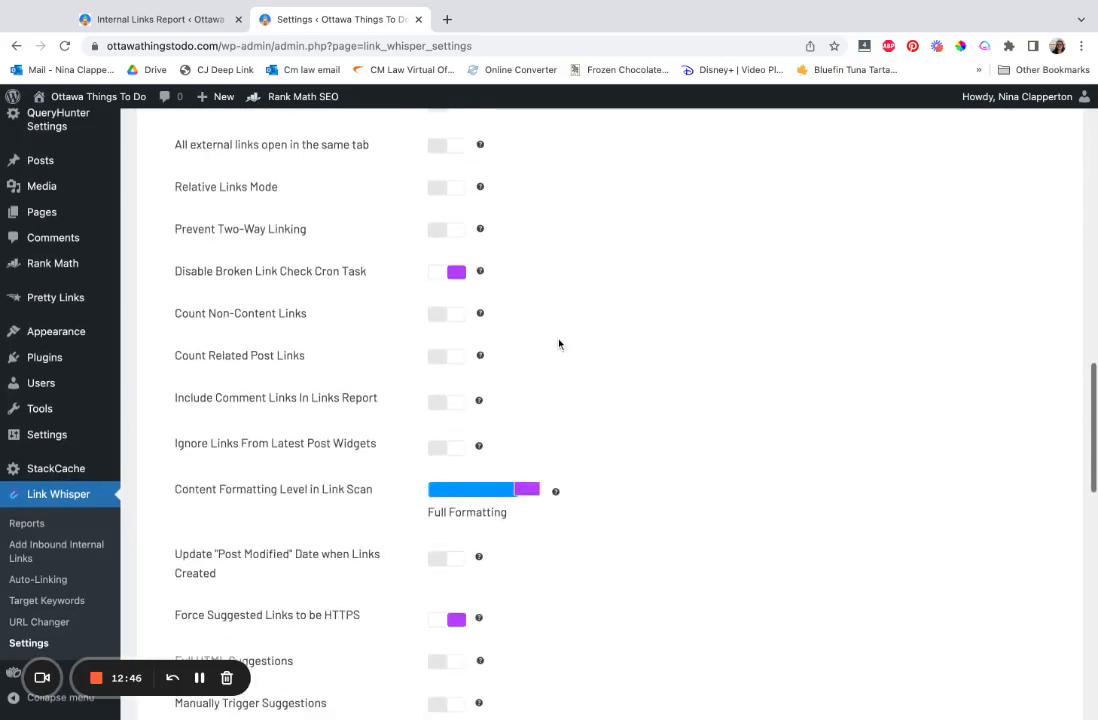
scroll(559, 344, "up", 7)
scroll(600, 400, "down", 6)
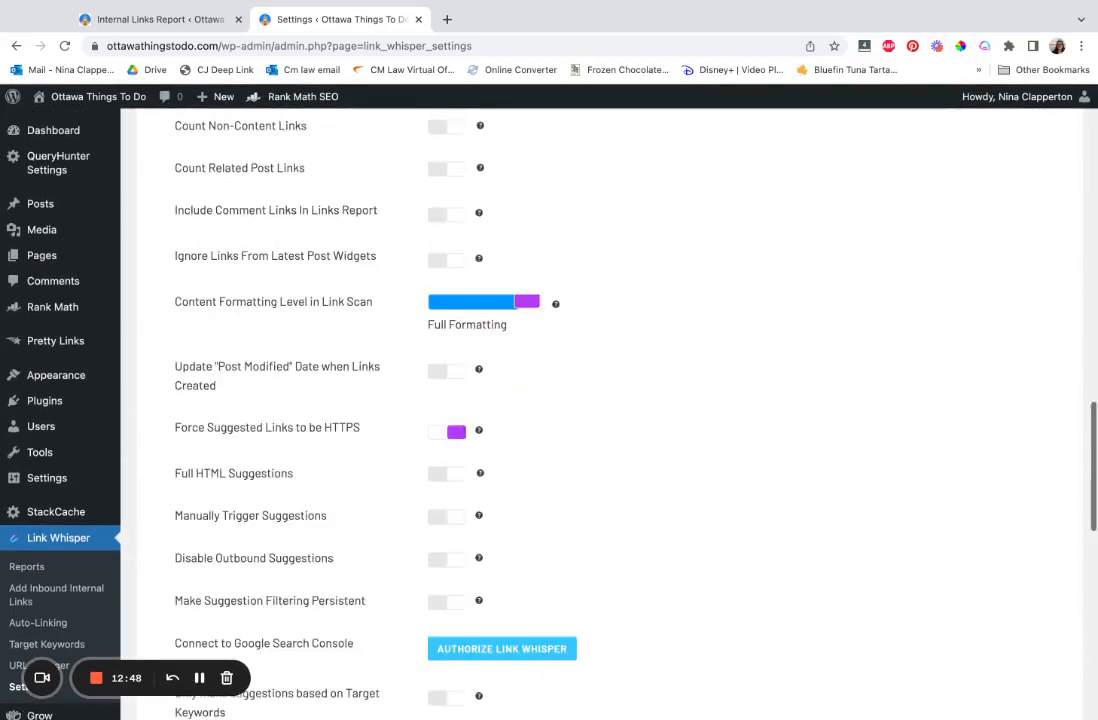
scroll(459, 355, "down", 1)
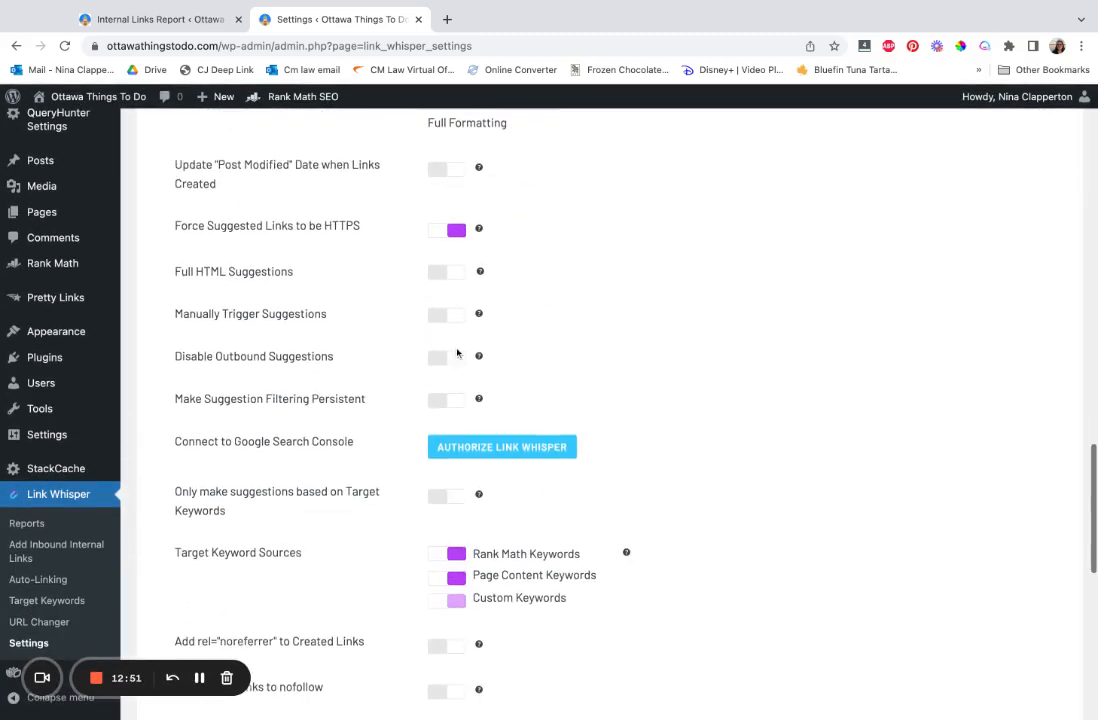
scroll(643, 270, "down", 15)
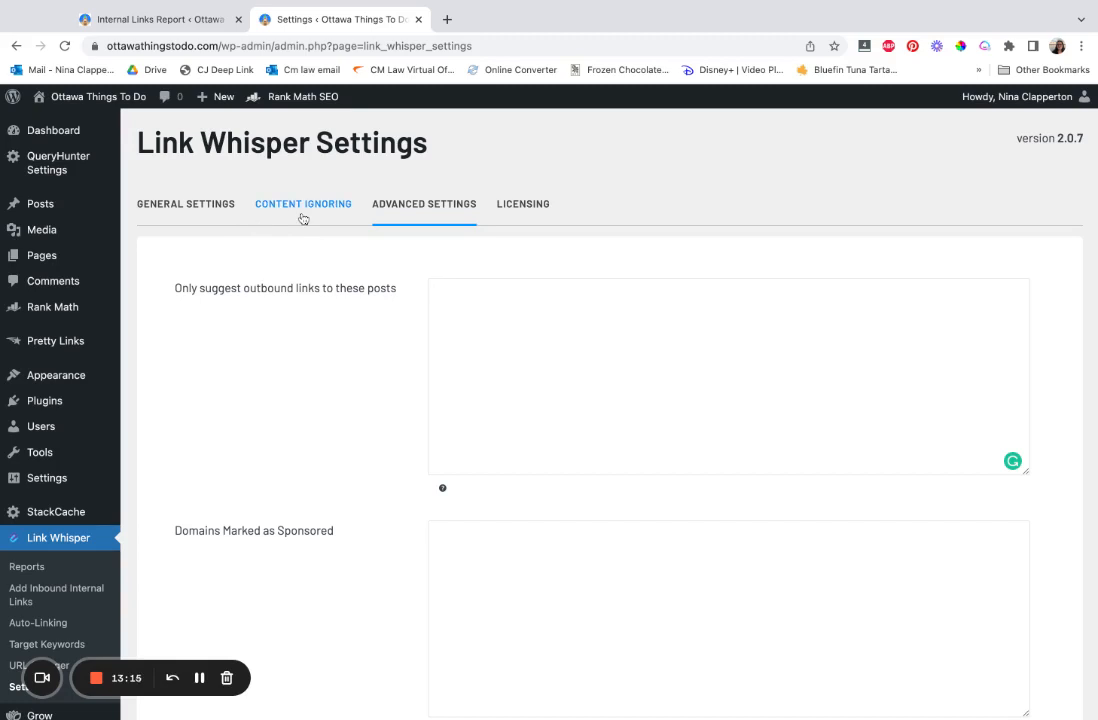
- Check Link Whisper's licensing settings and open the site's list of all posts with their link stats
left_click(502, 206)
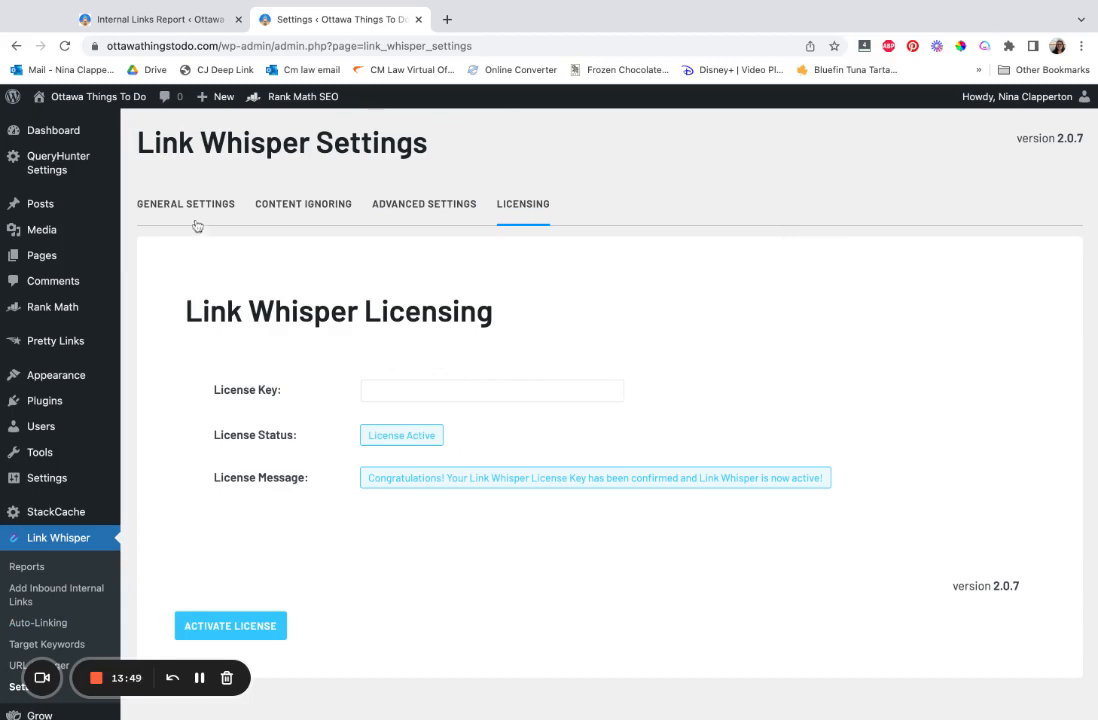
left_click(85, 203)
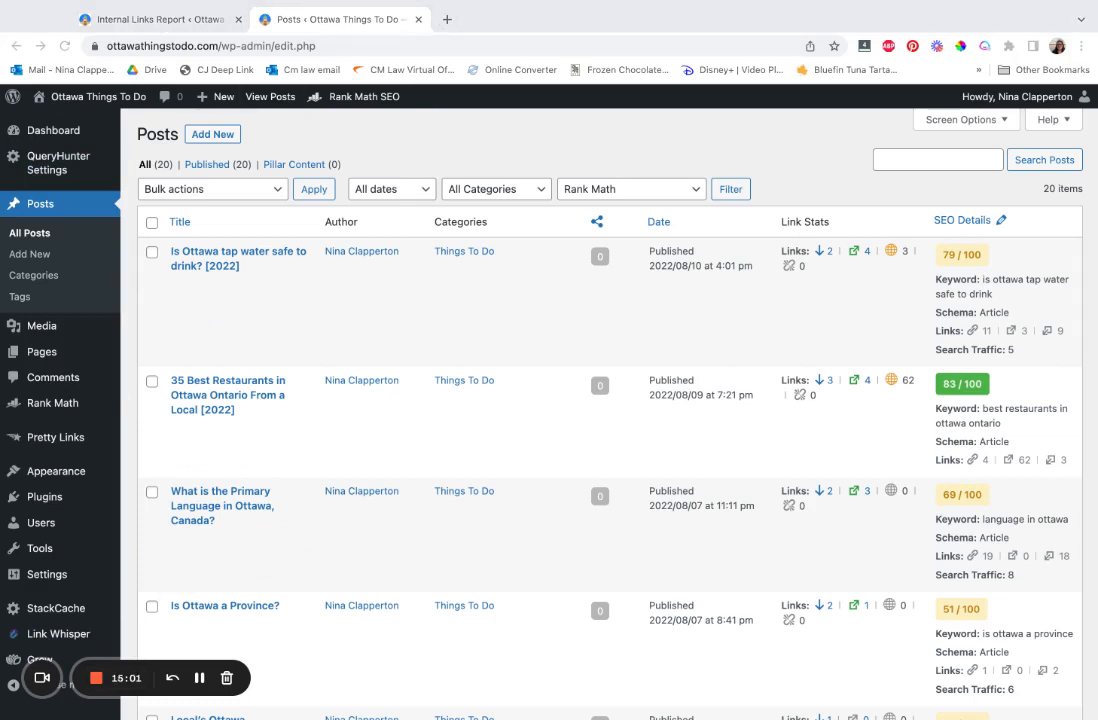
left_click(960, 168)
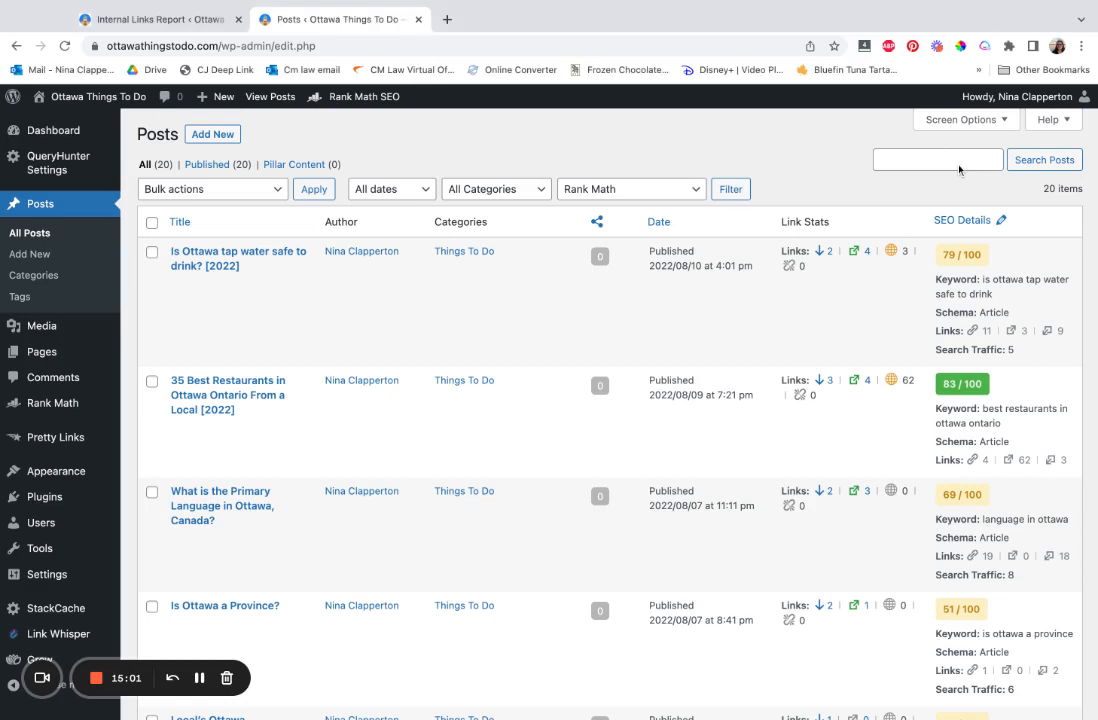
- Open the Pretty Links list, look briefly at the Internal Links Report and return to Pretty Links
left_click(55, 437)
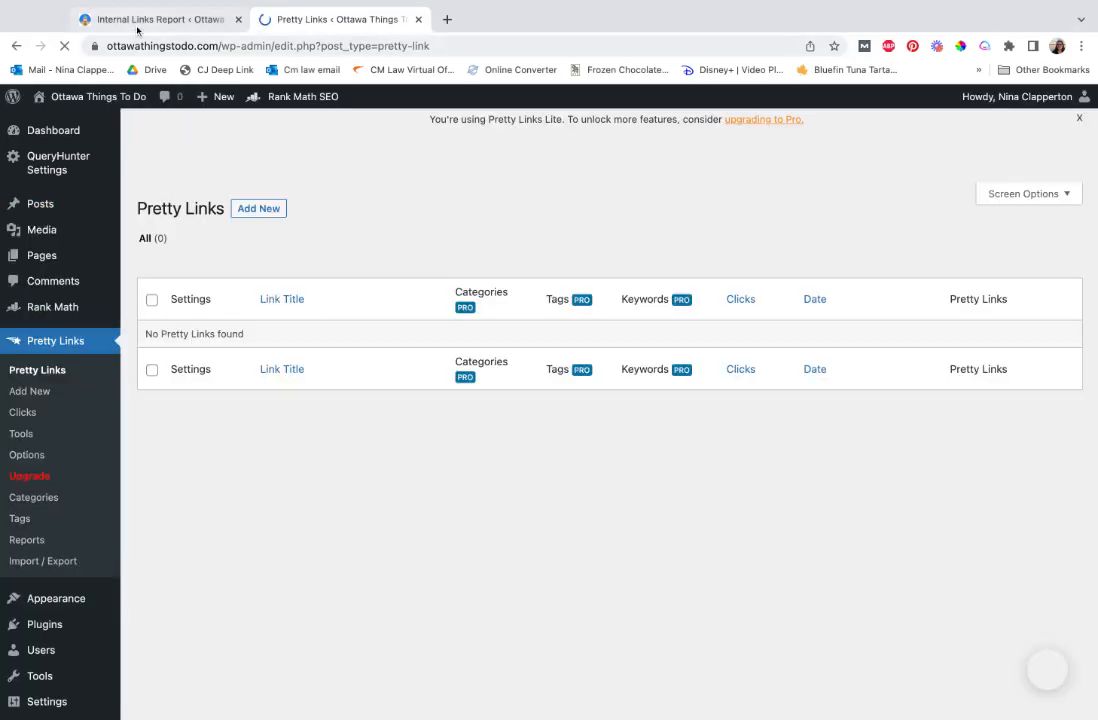
left_click(131, 20)
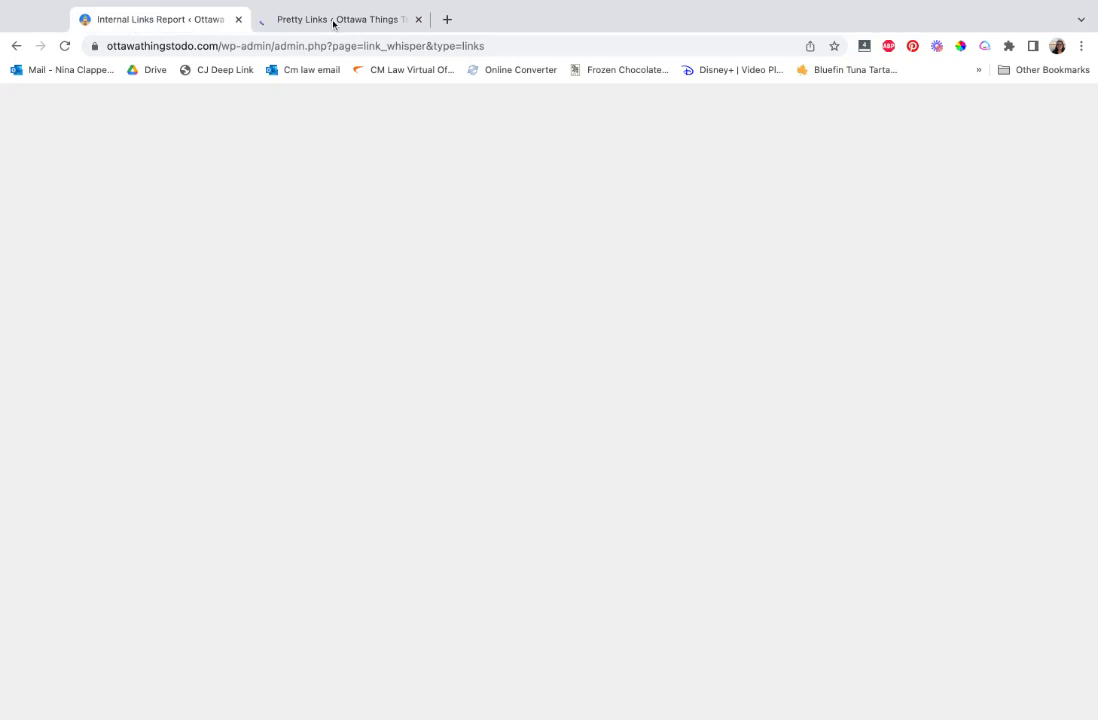
left_click(335, 20)
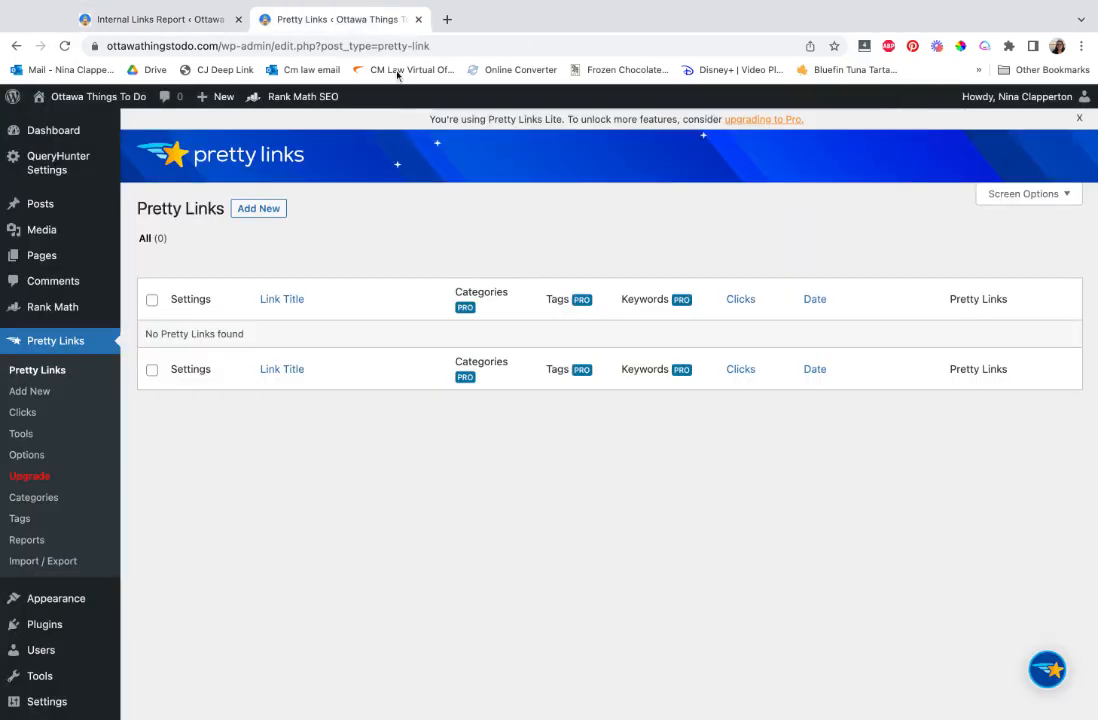